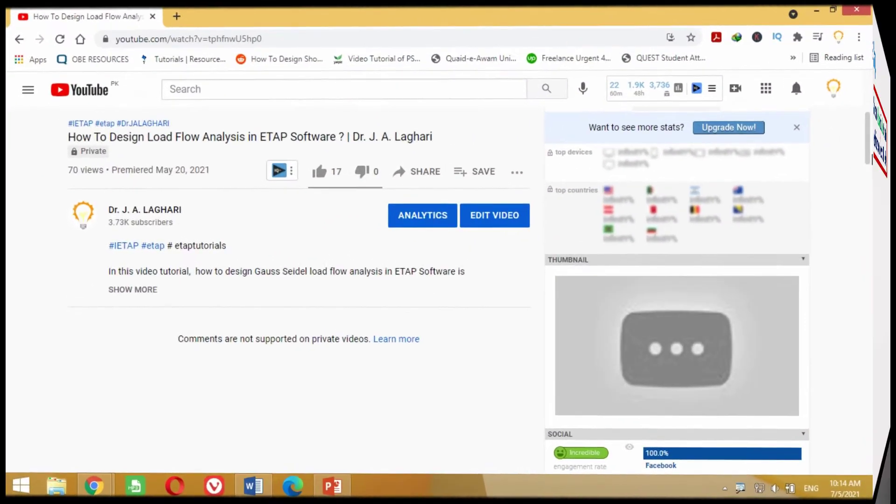
Expand the video's description and open the Google Drive link to the load flow model archive
left_click(145, 294)
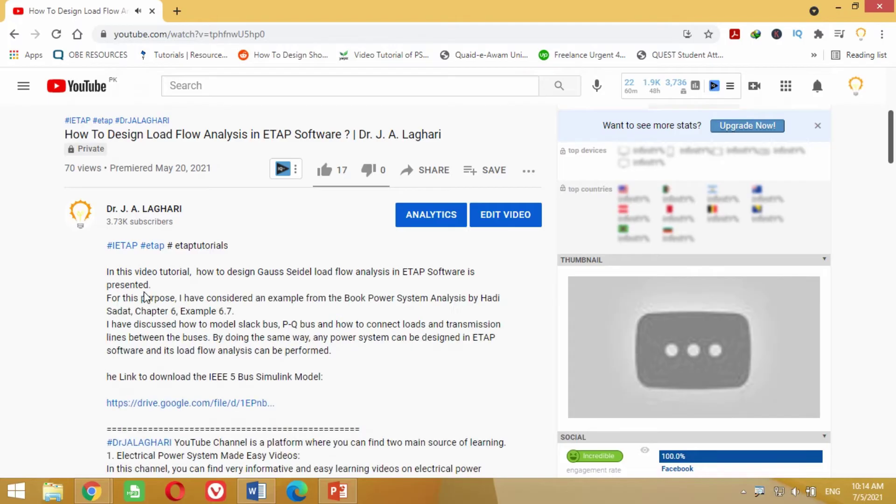
scroll(77, 407, "down", 5)
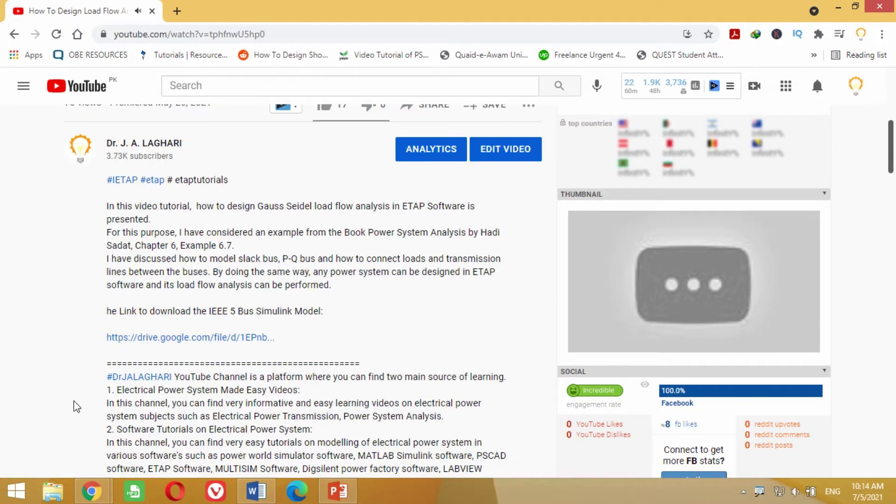
scroll(77, 408, "down", 1)
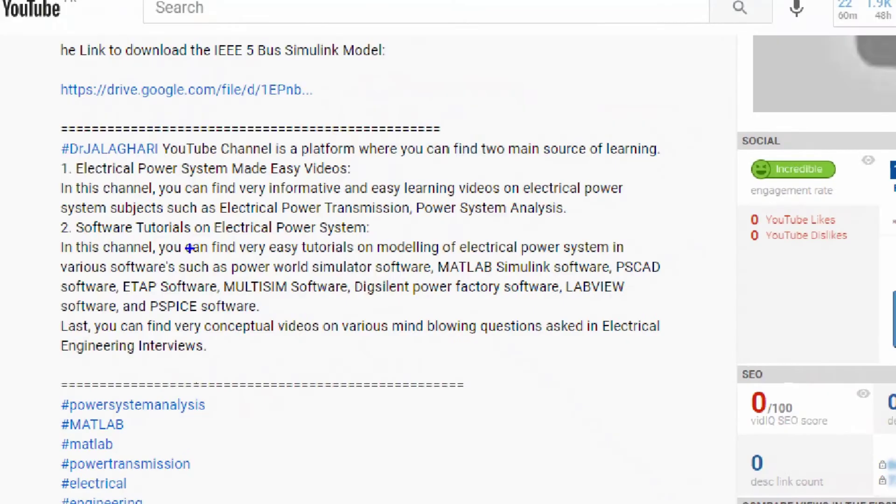
mouse_move(51, 66)
left_mouse_down()
mouse_move(72, 102)
mouse_move(353, 115)
left_mouse_up()
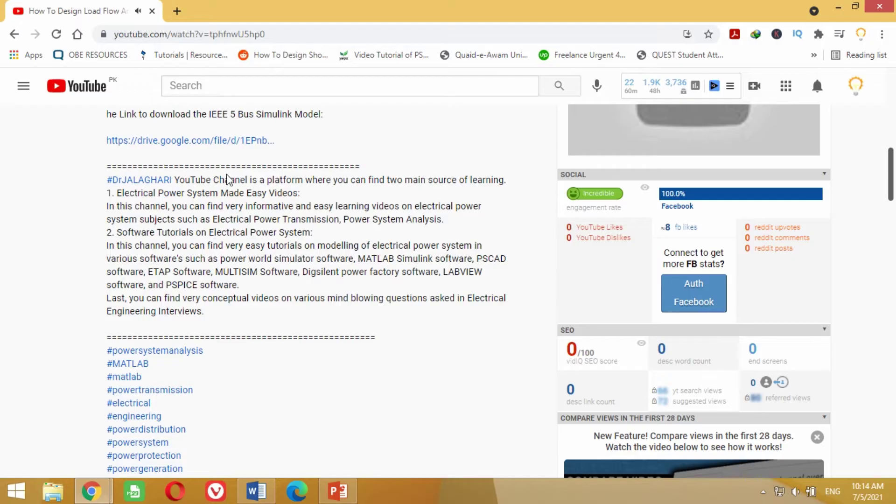
left_click(232, 141)
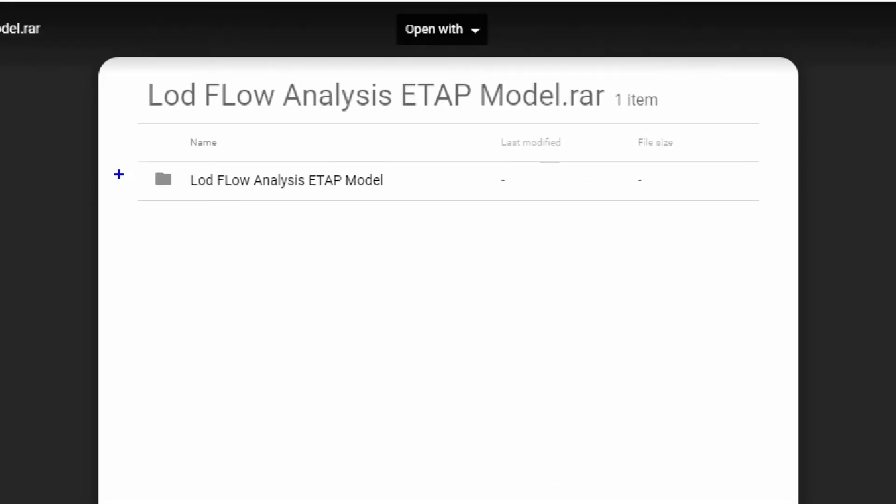
left_click_drag(231, 165, 664, 213)
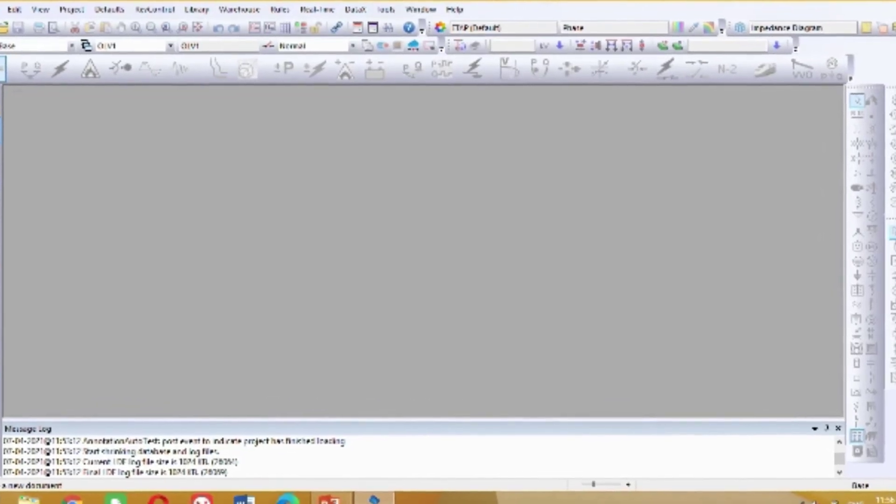
In ETAP, create the project loadflow1 with English (60 Hz) units and Project Master & Editor access, and maximize its one-line diagram
left_click(13, 40)
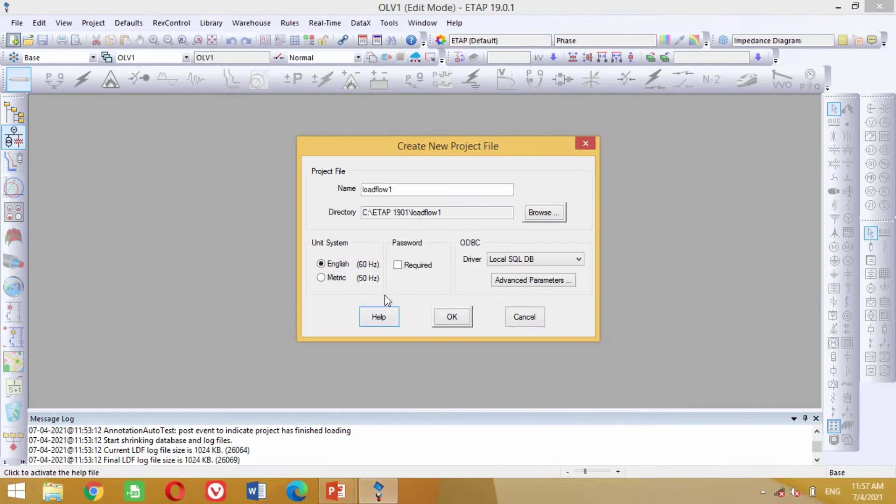
left_click(446, 318)
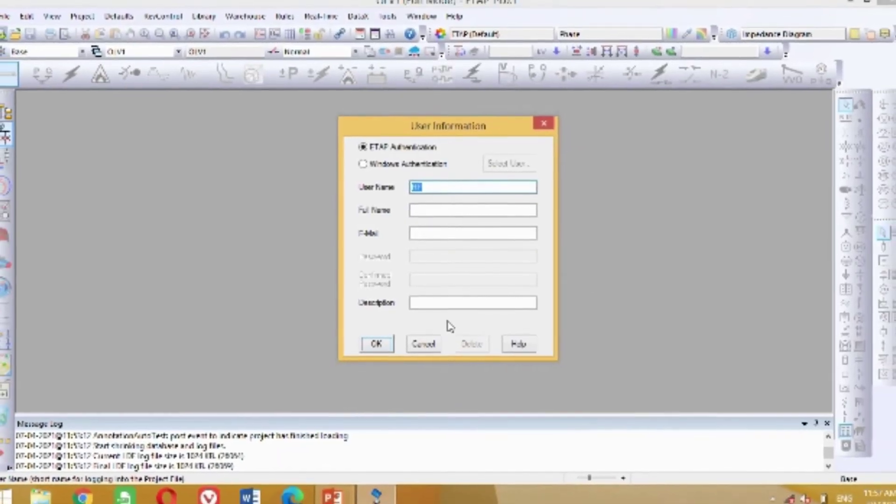
left_click(378, 341)
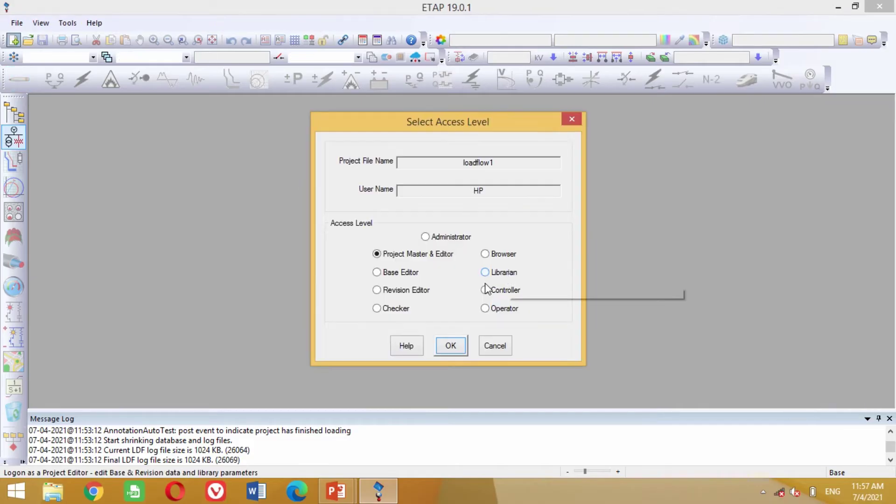
left_click(456, 346)
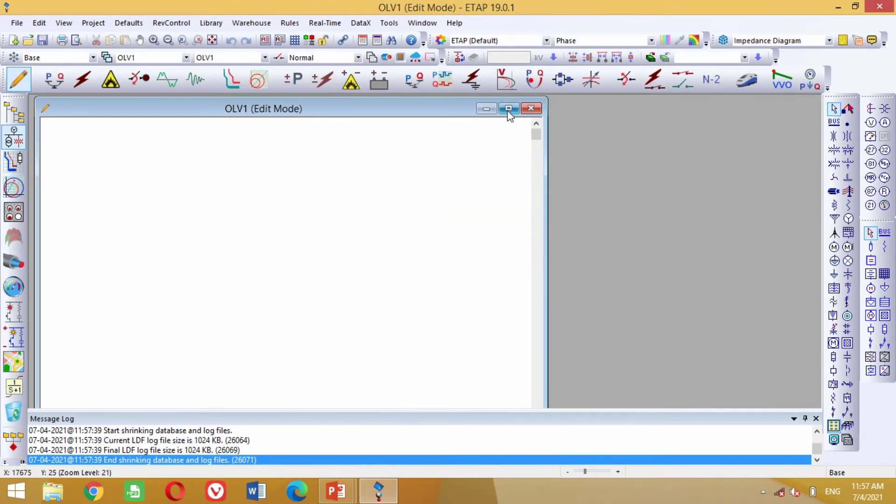
left_click(508, 108)
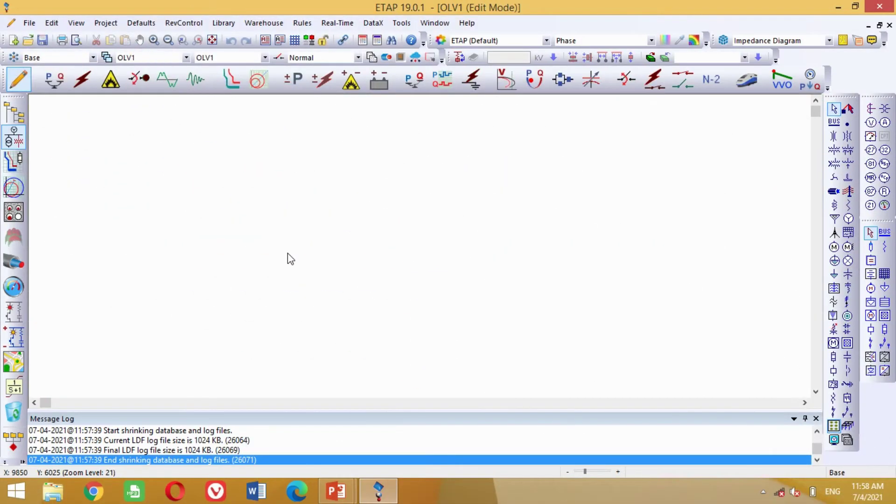
Place a synchronous generator near the diagram's upper-left corner and rotate it so its terminal faces right
left_click(849, 220)
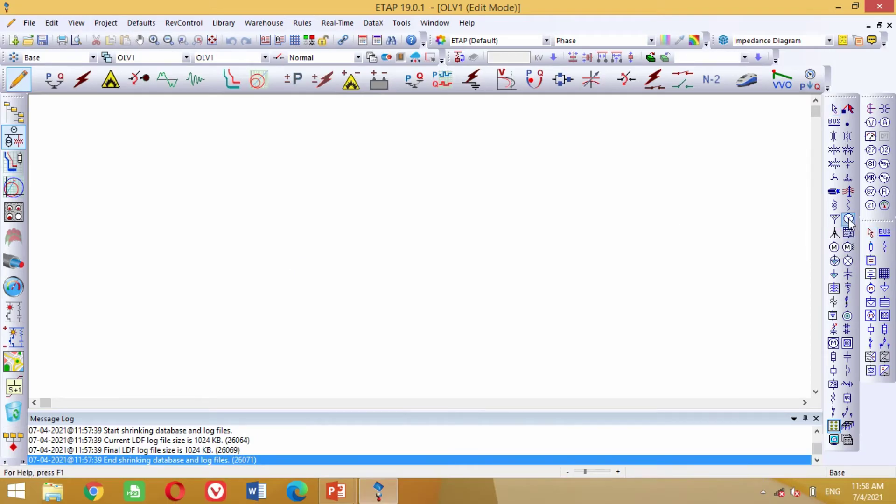
left_click(89, 185)
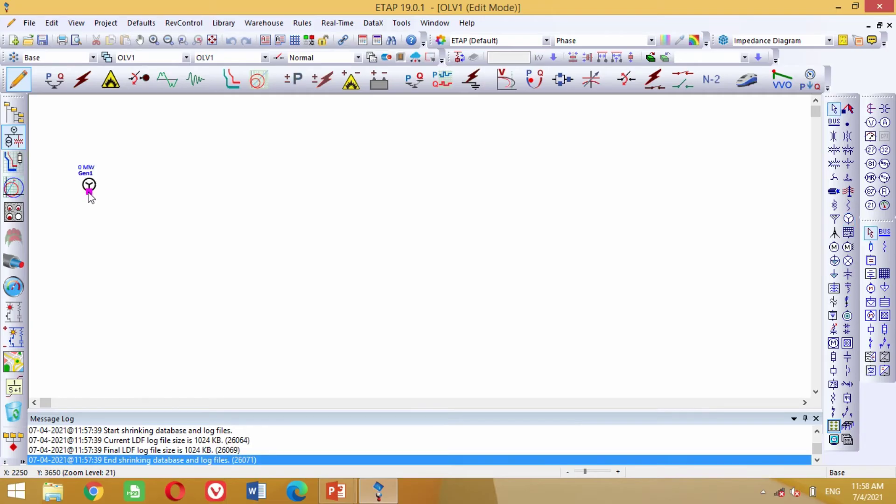
left_click(90, 187)
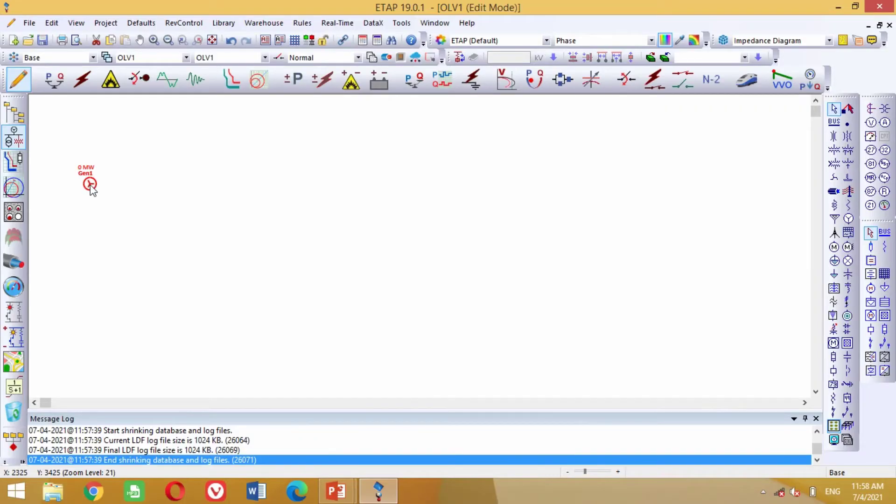
left_click(117, 192)
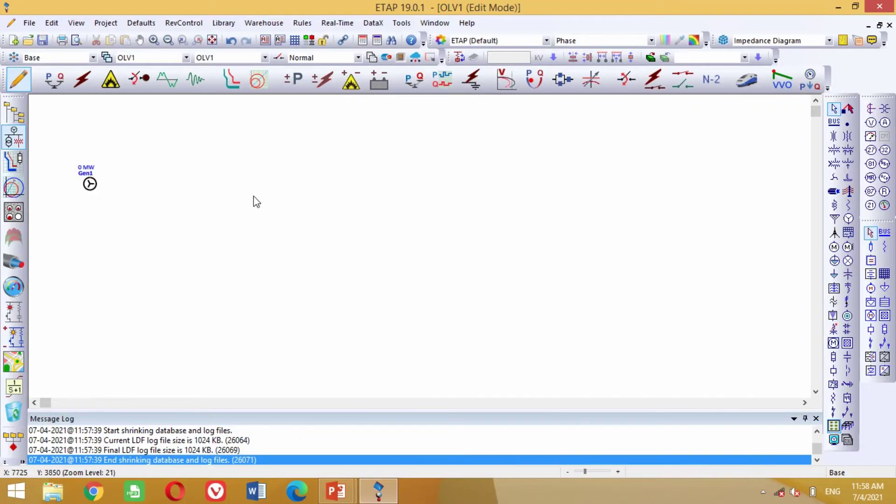
Add a long vertical bus to the right of the generator, with its labels near its upper end, and connect the generator to it
left_click(835, 125)
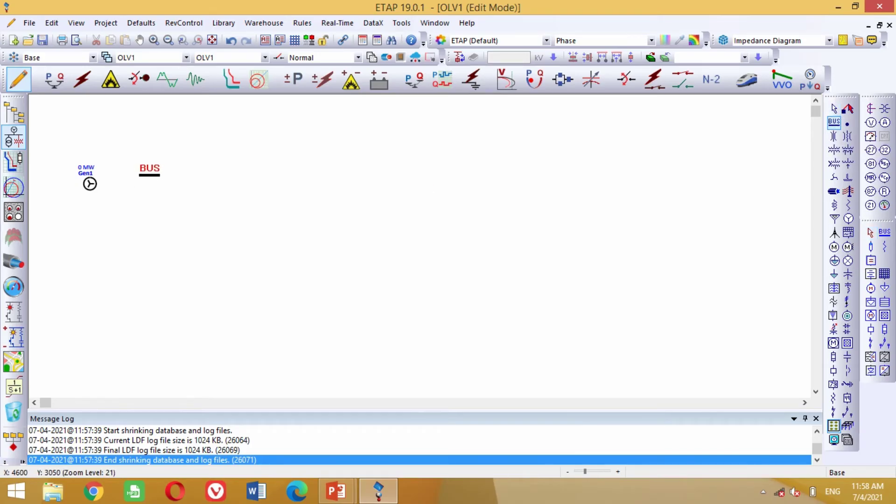
left_click(150, 175)
left_click_drag(150, 177, 138, 143)
left_click_drag(121, 220, 139, 150)
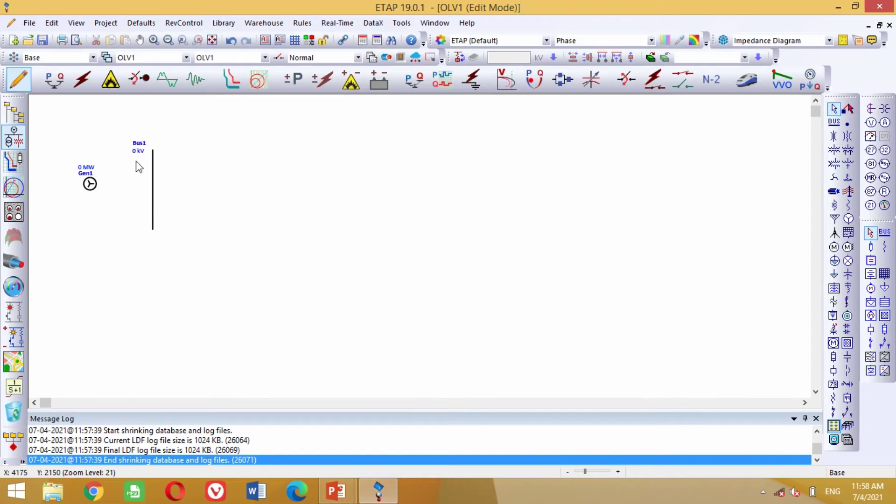
left_click_drag(99, 186, 154, 186)
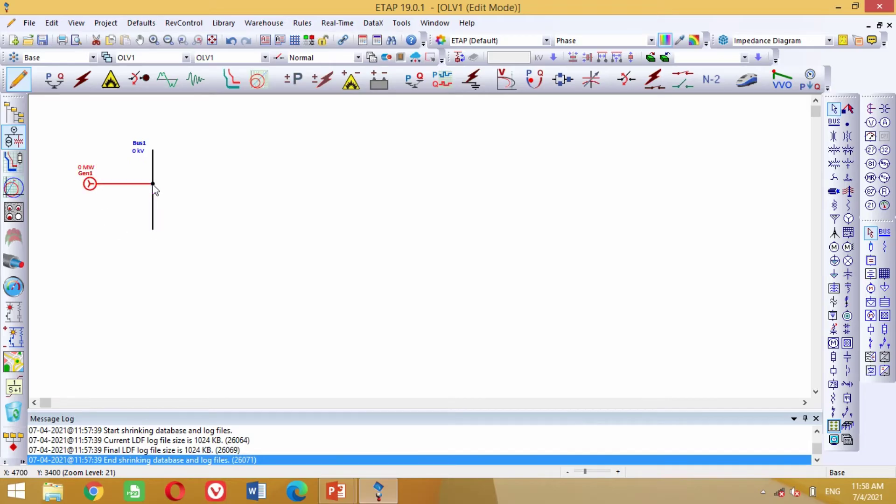
Set the generator Gen1 to Swing operation mode with a rating of 1.05 kV and 10 MW
double_click(91, 187)
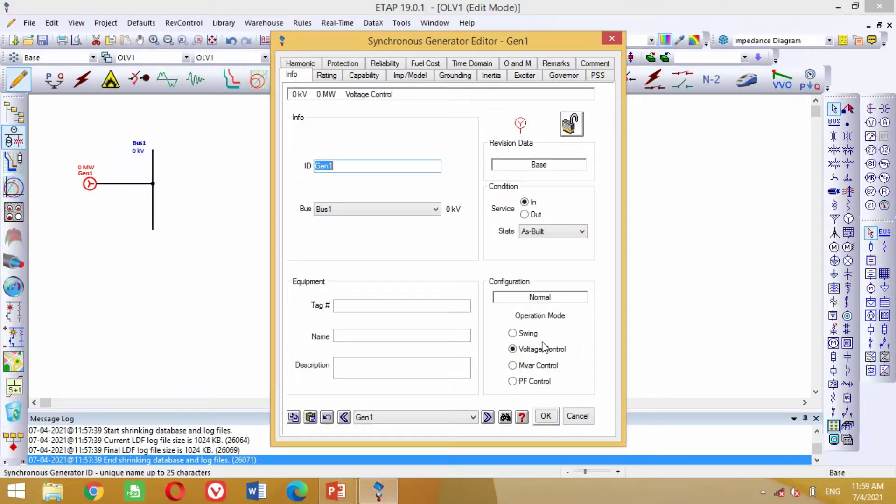
left_click(475, 302)
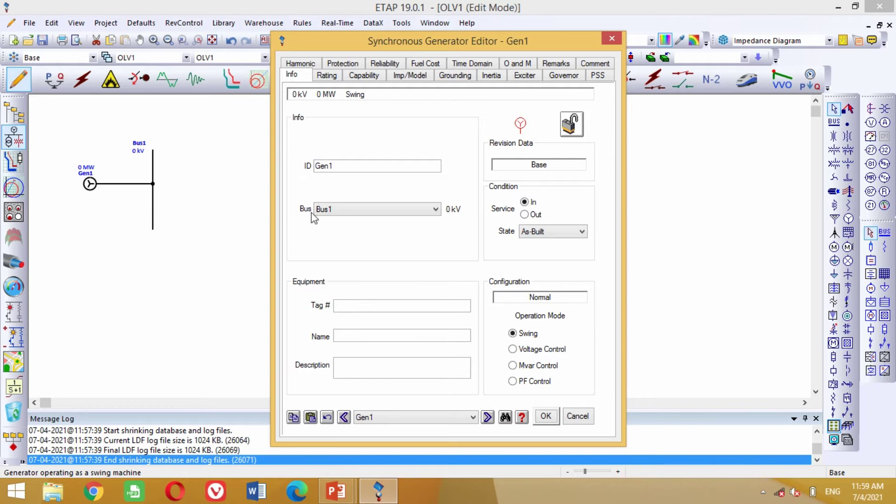
left_click(327, 75)
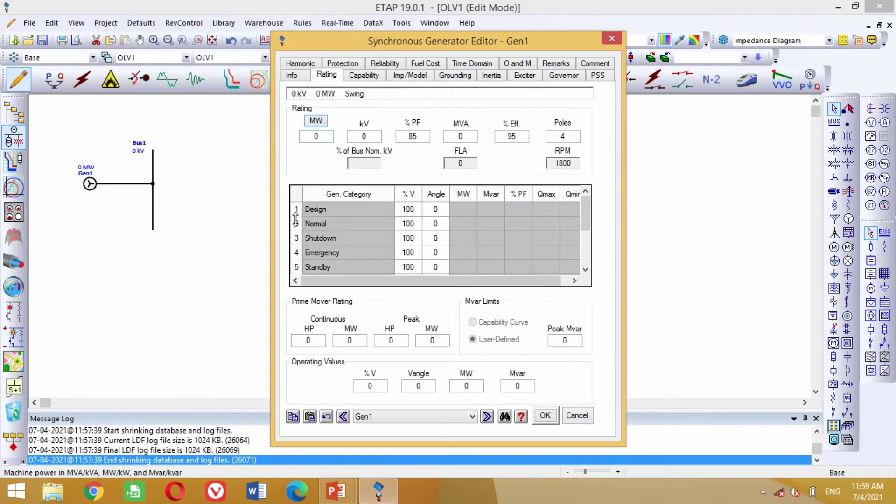
left_click(363, 135)
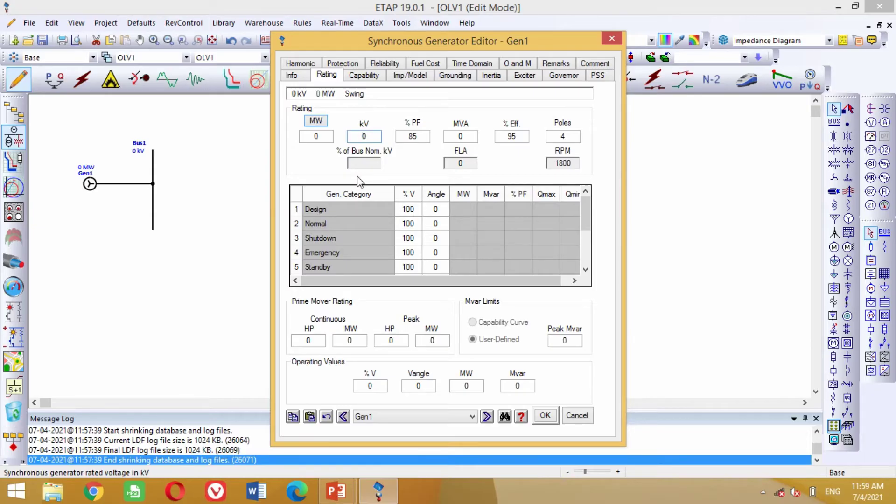
type("1")
type(".05")
left_click(326, 134)
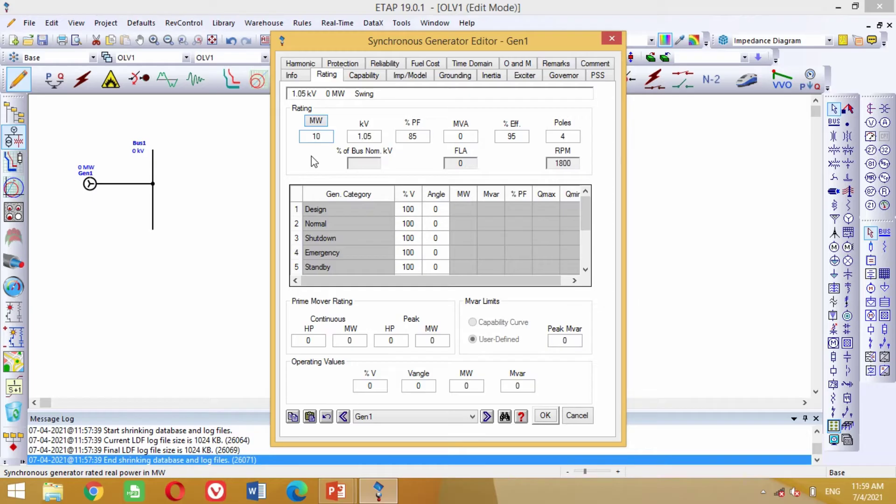
key("Tab")
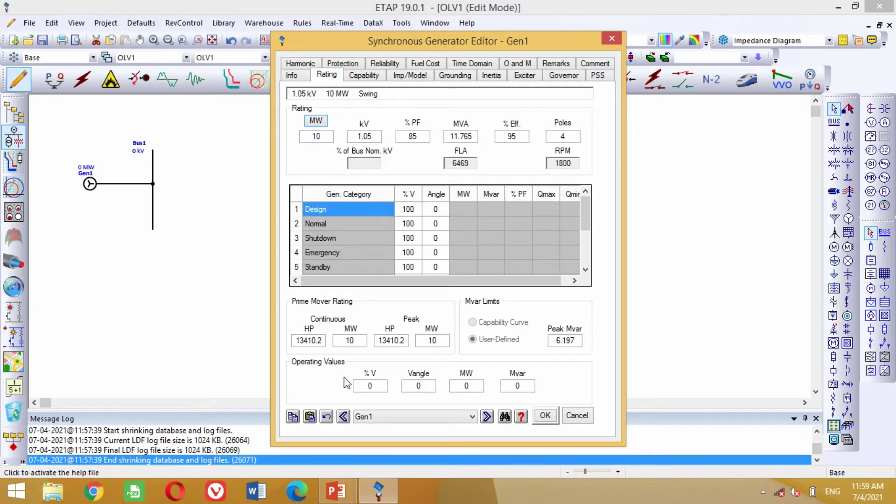
Set the generator's operating voltage to 105 %, accept its settings, and review the properties of Bus1
left_click(362, 387)
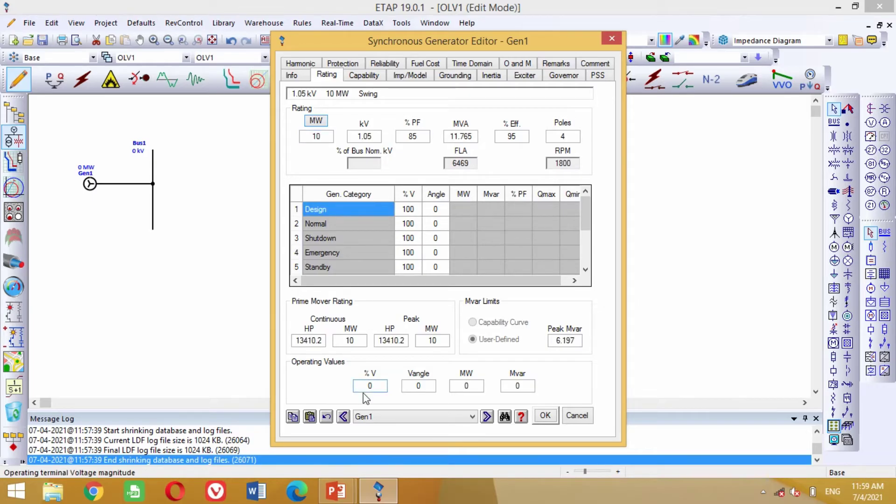
type("105")
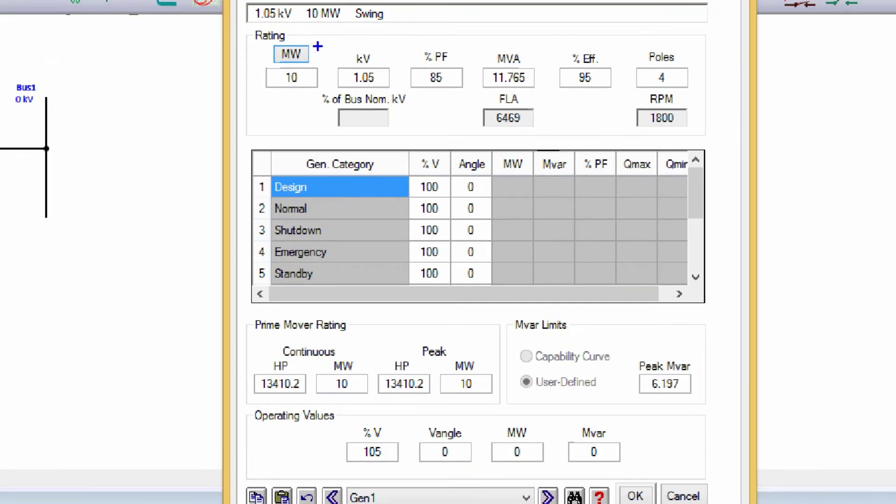
left_click_drag(322, 38, 405, 117)
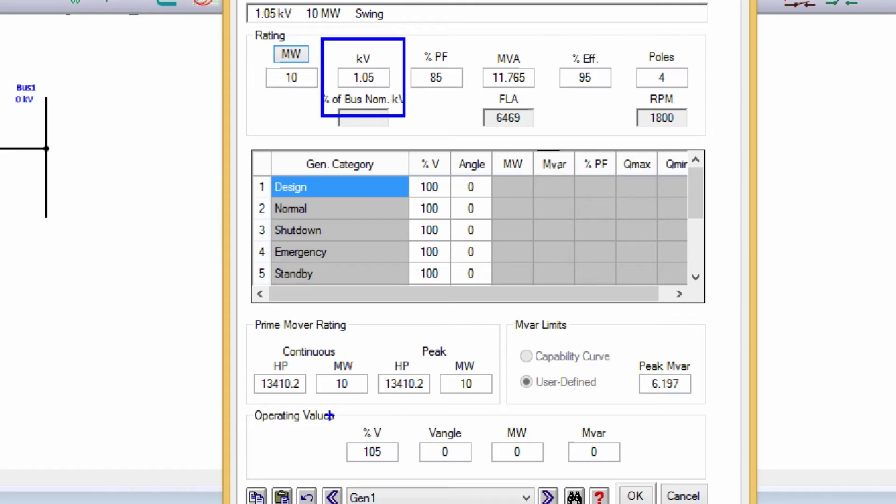
left_click_drag(327, 405, 410, 467)
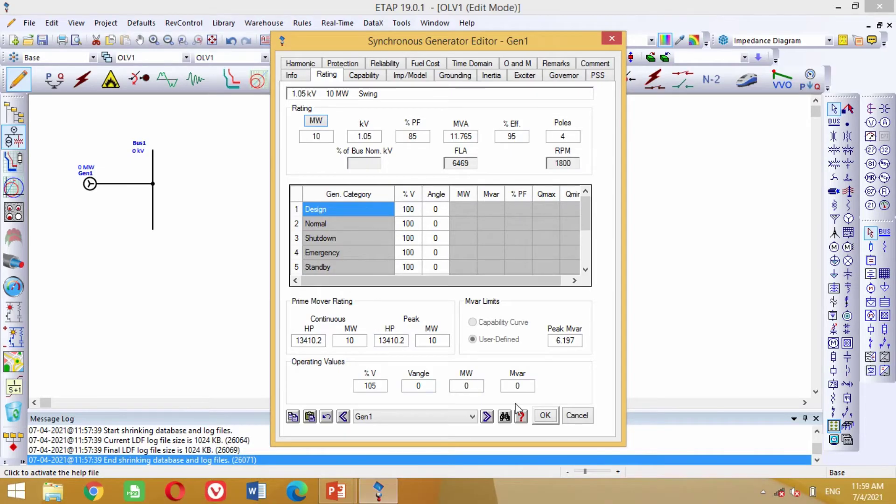
left_click(545, 415)
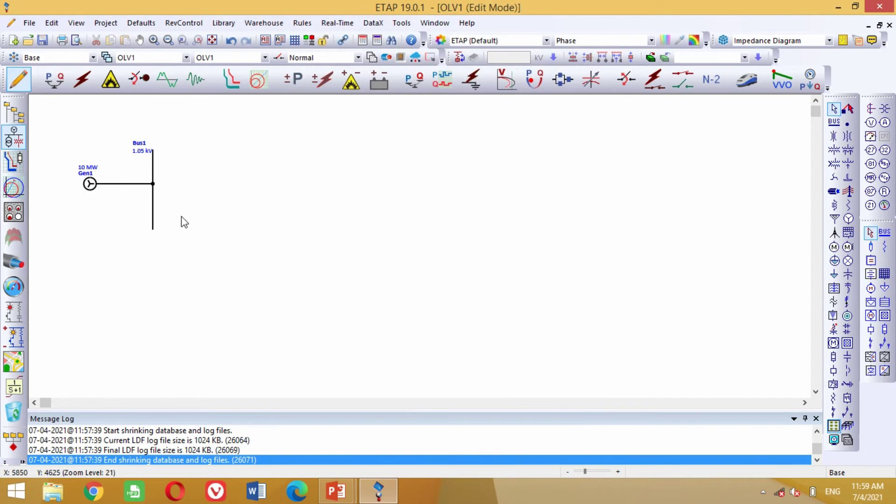
double_click(152, 217)
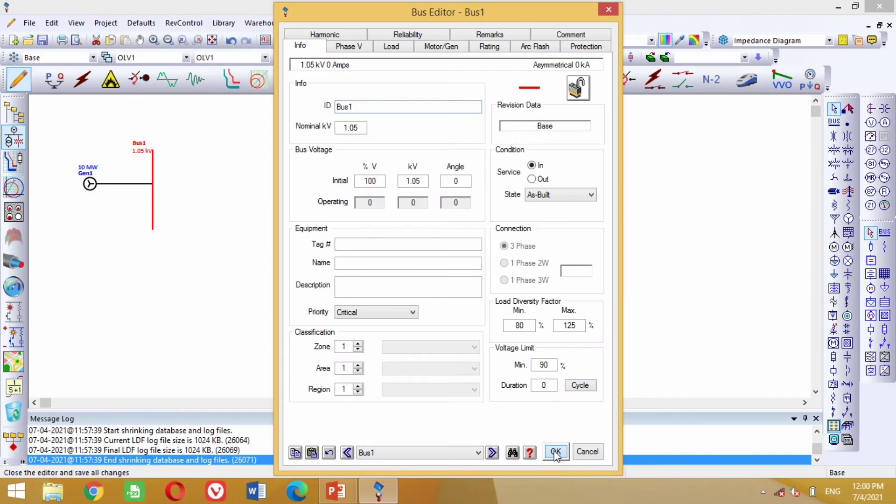
left_click(556, 453)
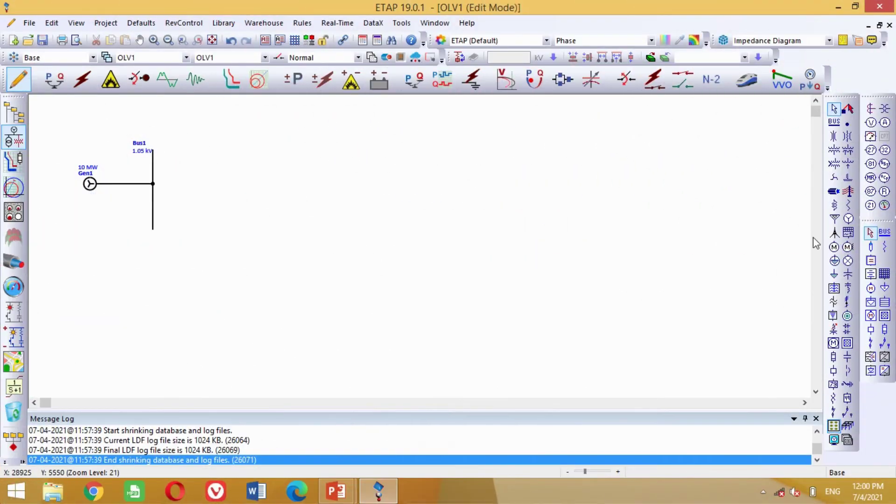
Add a second long vertical bus in the upper part of the diagram, well to the right of Bus1, with its name label above it
left_click(834, 122)
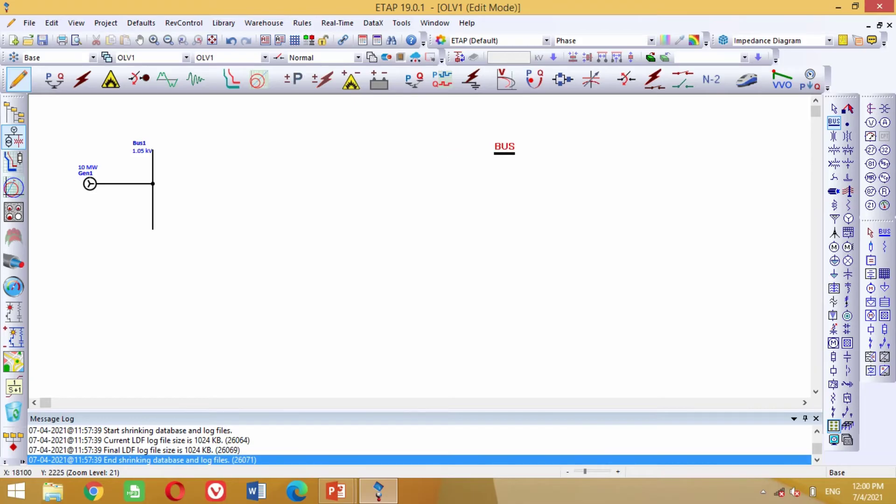
left_click(503, 152)
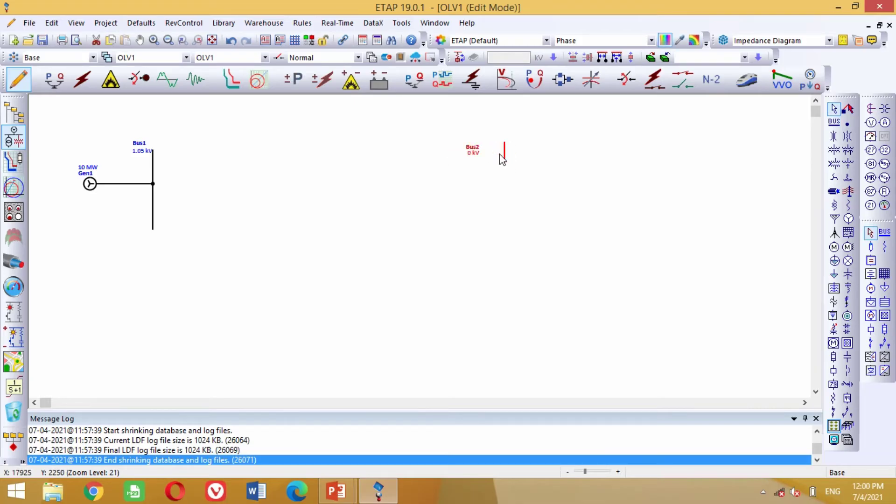
left_click_drag(504, 162, 489, 136)
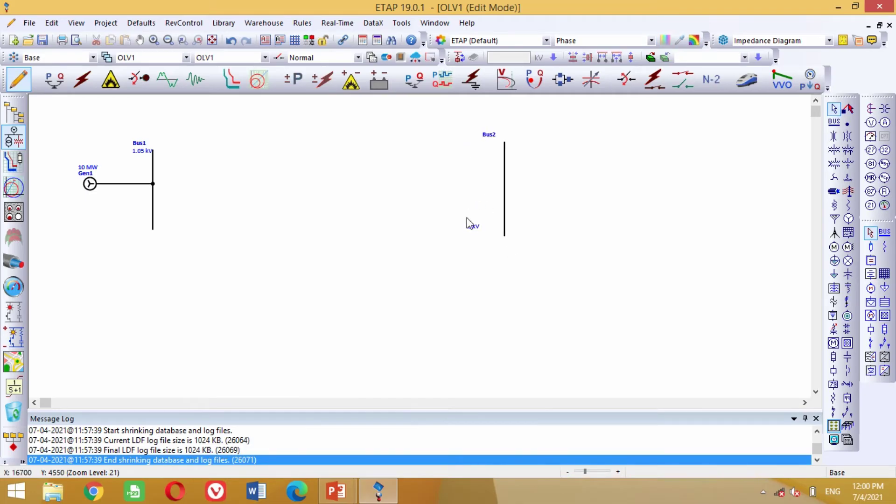
Set the nominal voltage of Bus2 to 1 kV and accept its settings
double_click(504, 202)
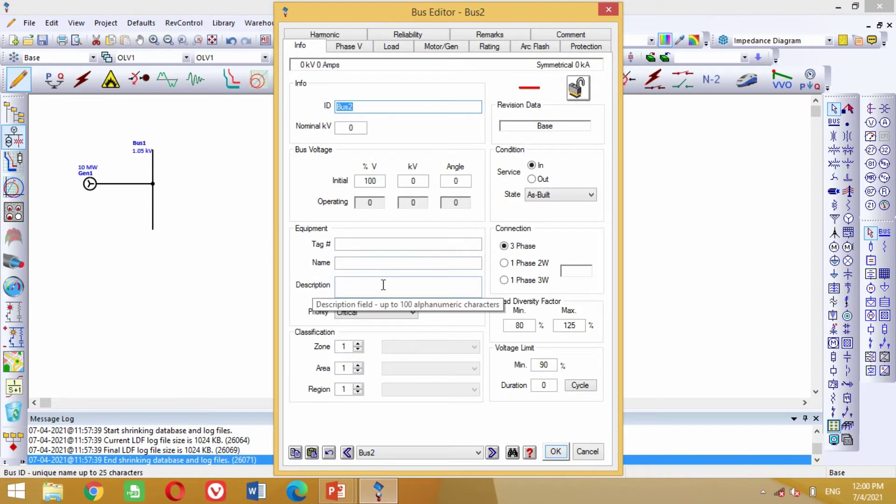
left_click(342, 129)
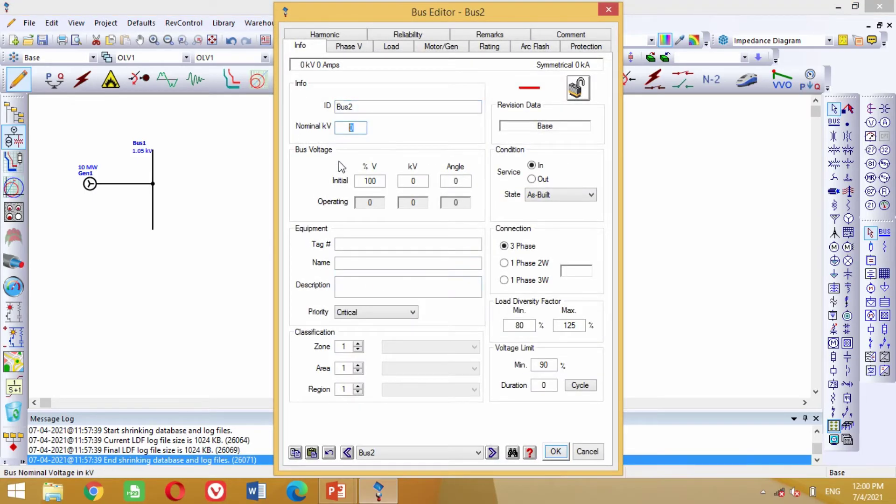
key("Tab")
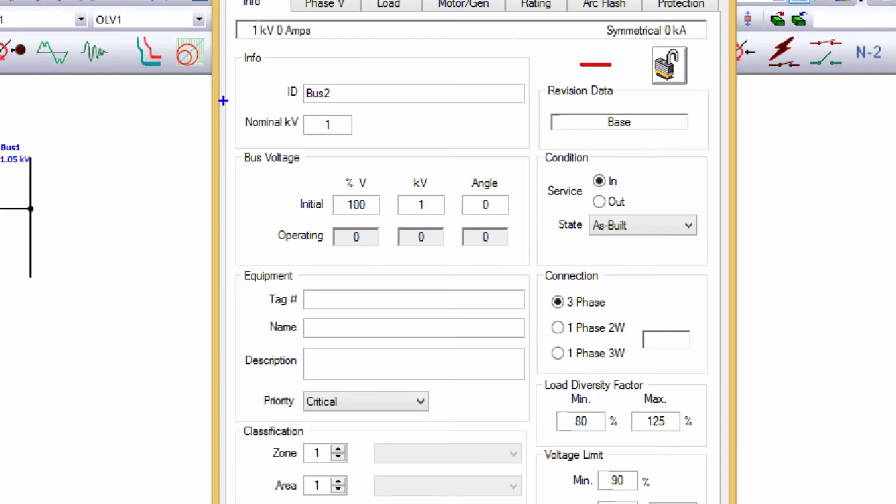
mouse_move(223, 101)
left_mouse_down()
mouse_move(472, 214)
mouse_move(524, 258)
left_mouse_up()
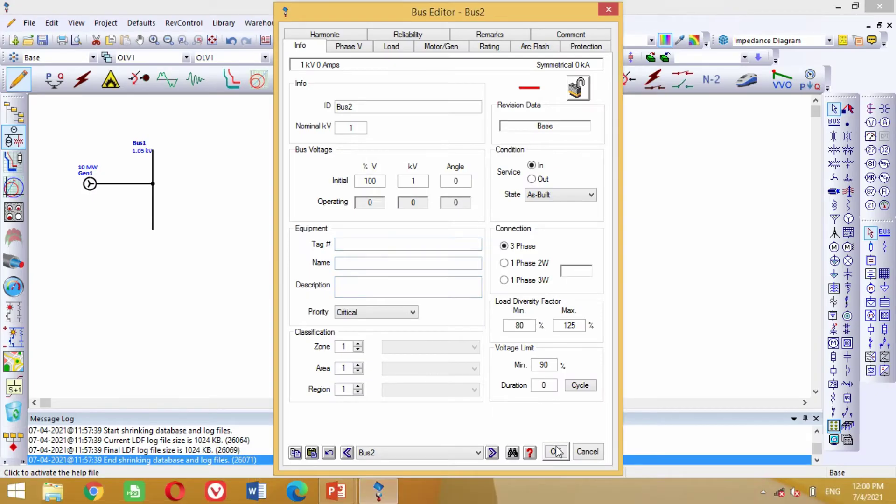
left_click(556, 451)
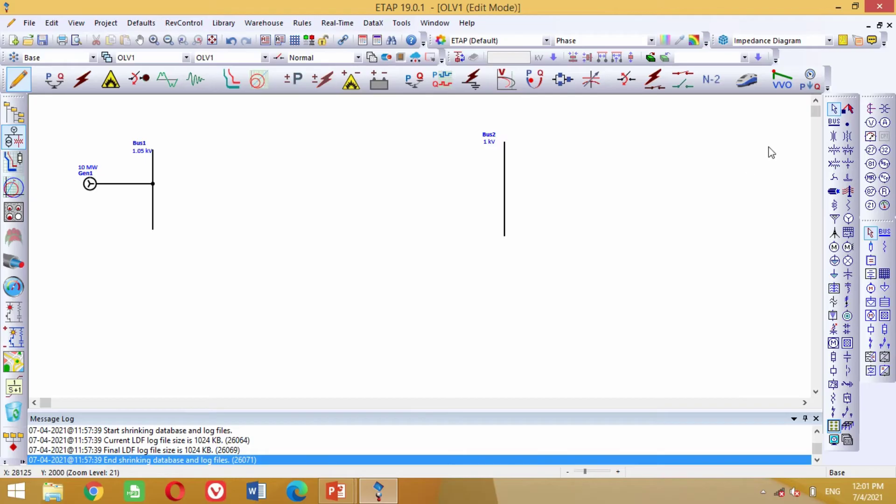
Add a third bus, horizontal and lengthened, below and between Bus1 and Bus2, with its labels beside its left end
left_click(835, 123)
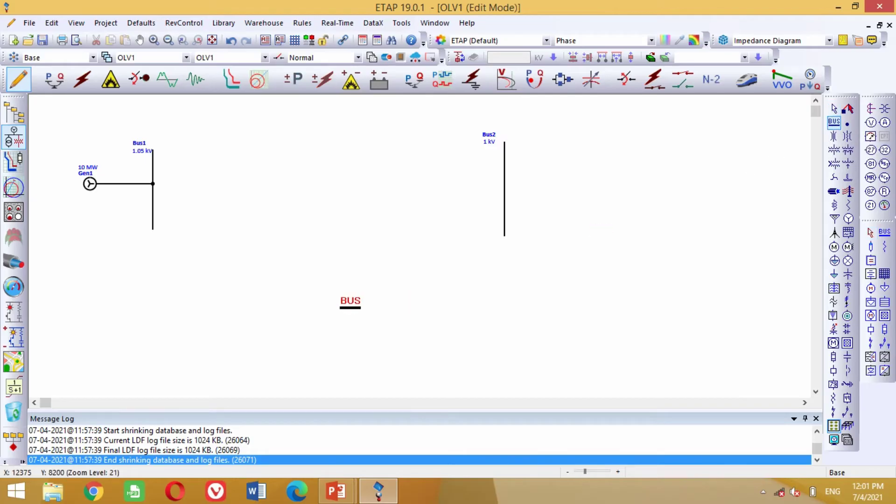
left_click(270, 297)
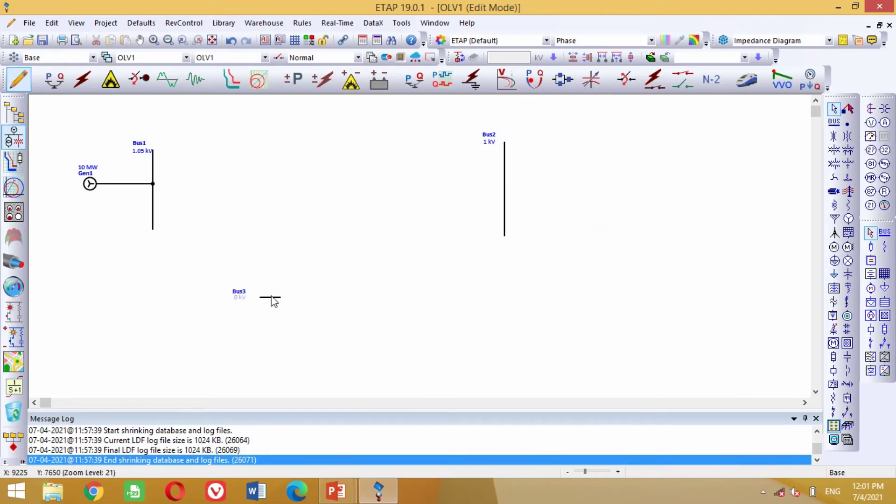
left_click(272, 297)
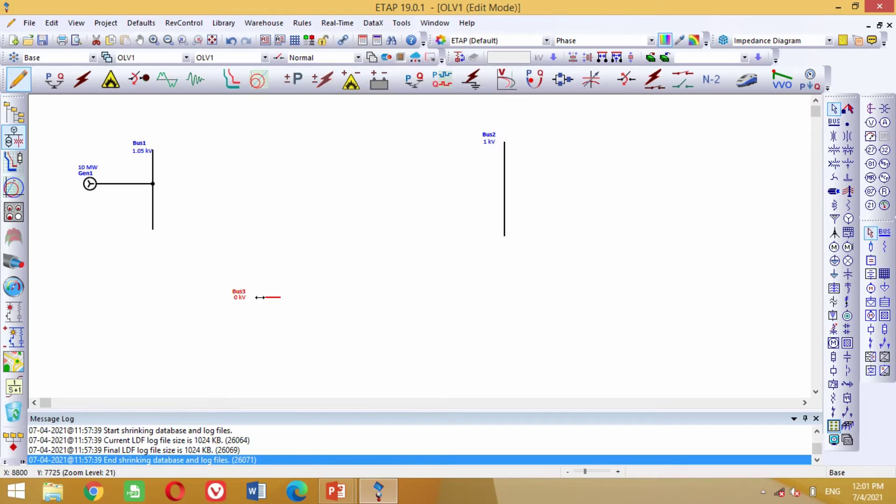
mouse_move(260, 297)
left_mouse_down()
mouse_move(202, 298)
mouse_move(296, 301)
mouse_move(262, 303)
left_mouse_up()
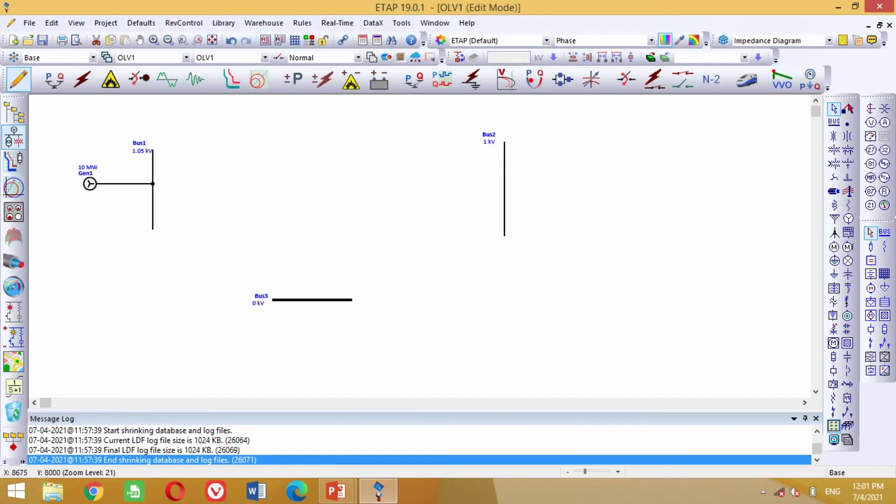
Set the nominal voltage of the horizontal bus Bus3 to 1 kV
double_click(302, 301)
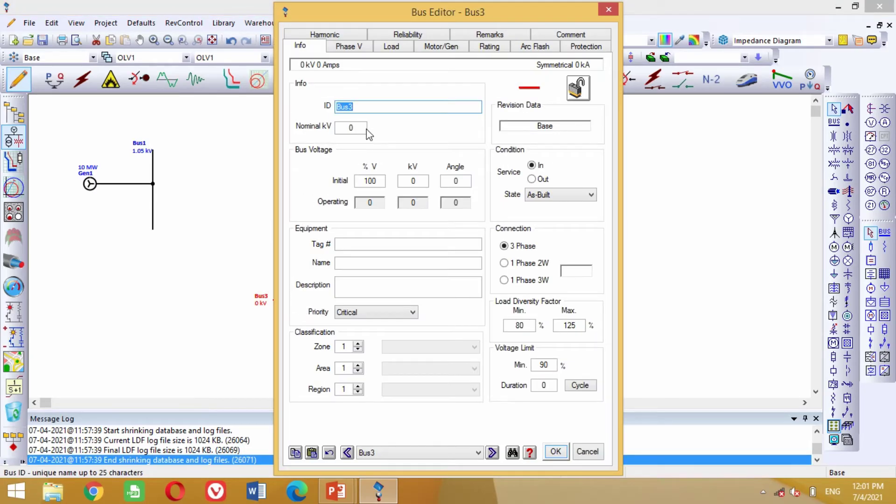
left_click(345, 132)
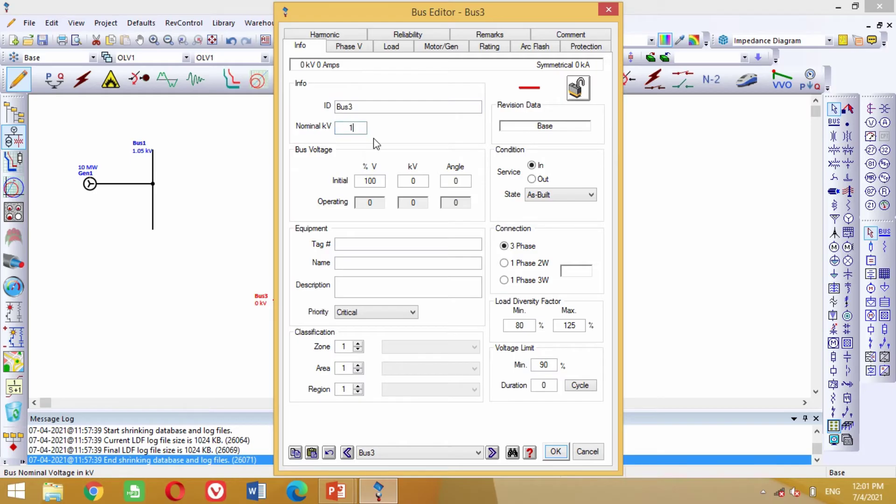
key("Tab")
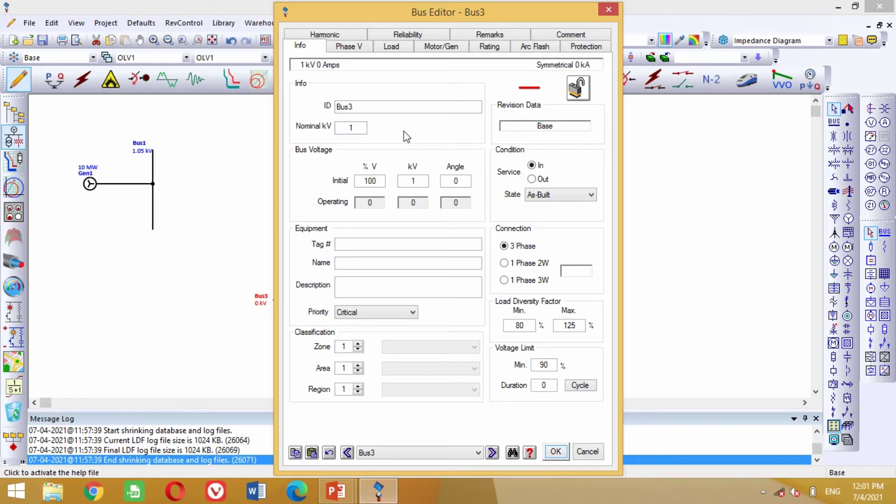
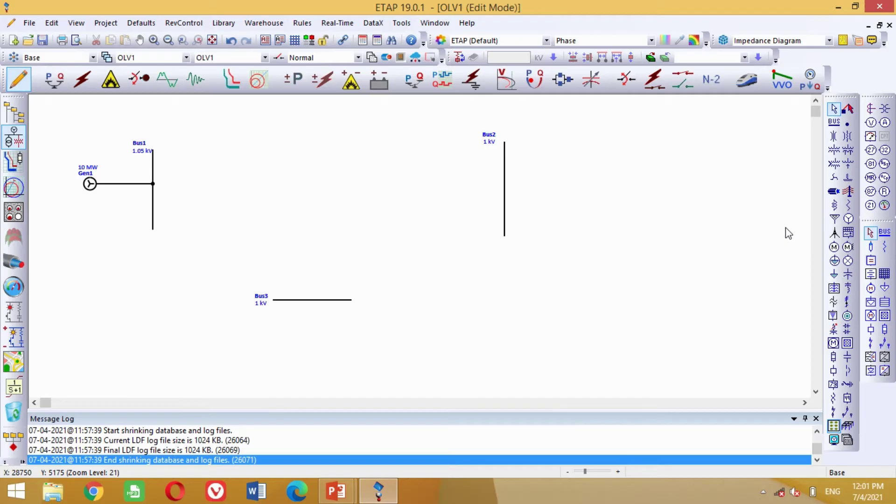
Place an impedance branch midway between Bus1 and Bus2 and connect its ends to the upper parts of both buses
left_click(849, 208)
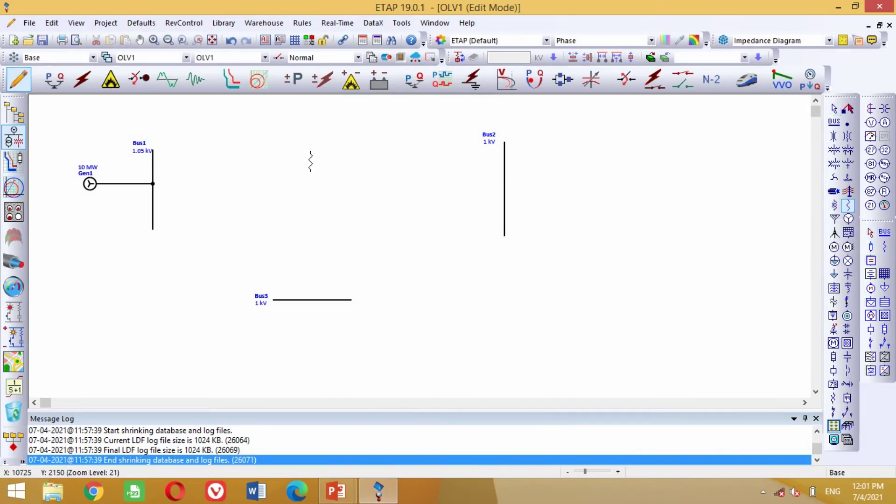
left_click(319, 168)
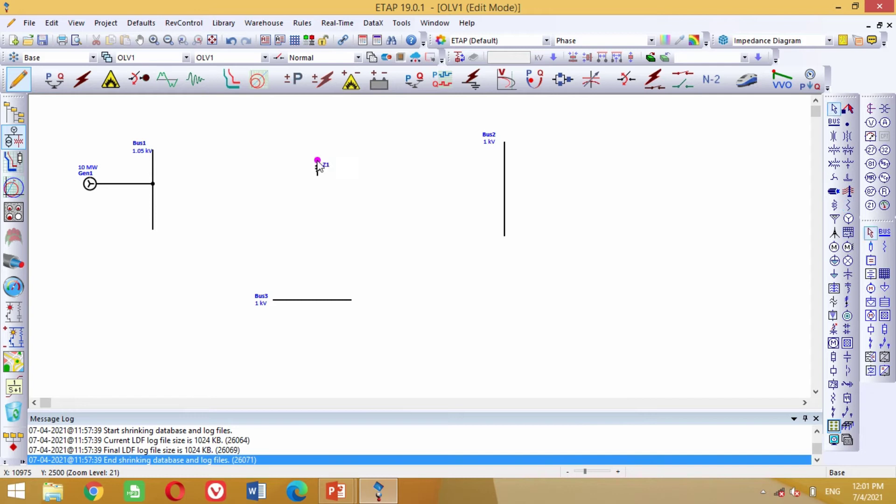
left_click_drag(310, 168, 156, 168)
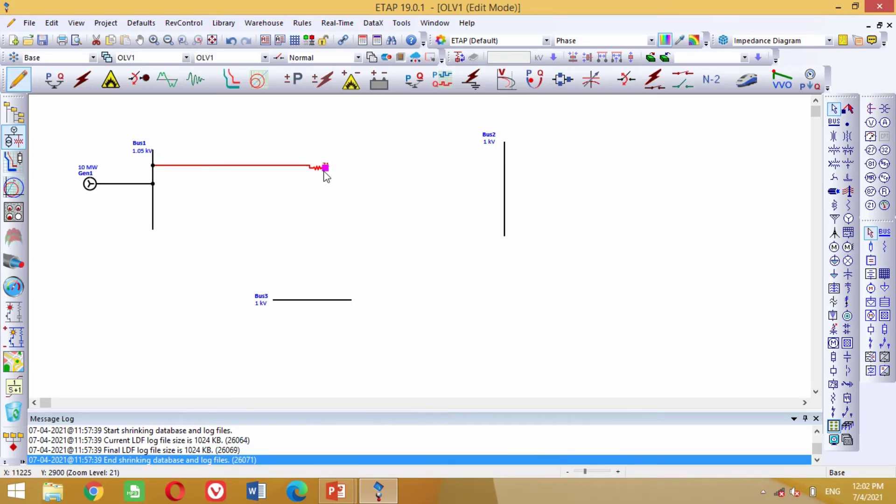
left_click_drag(325, 171, 504, 171)
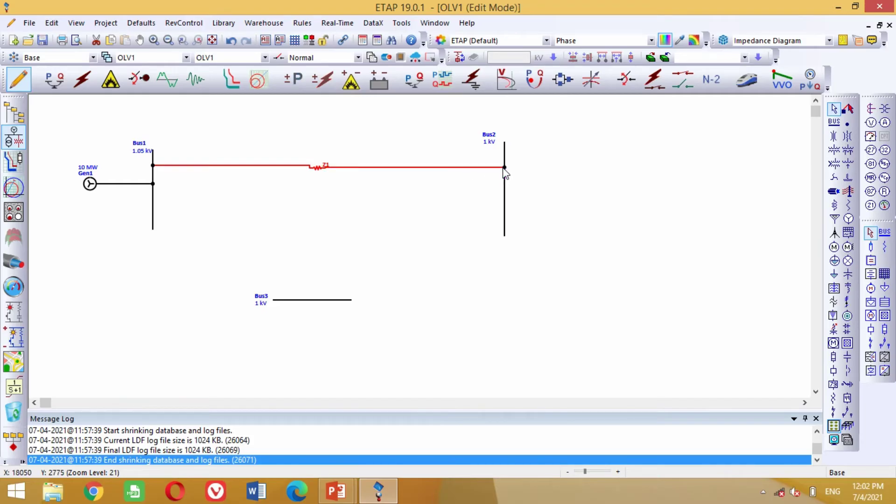
Set the Bus1–Bus2 impedance to 2 % positive-sequence R and 4 % X on a 1 kV base, and accept the settings
double_click(318, 166)
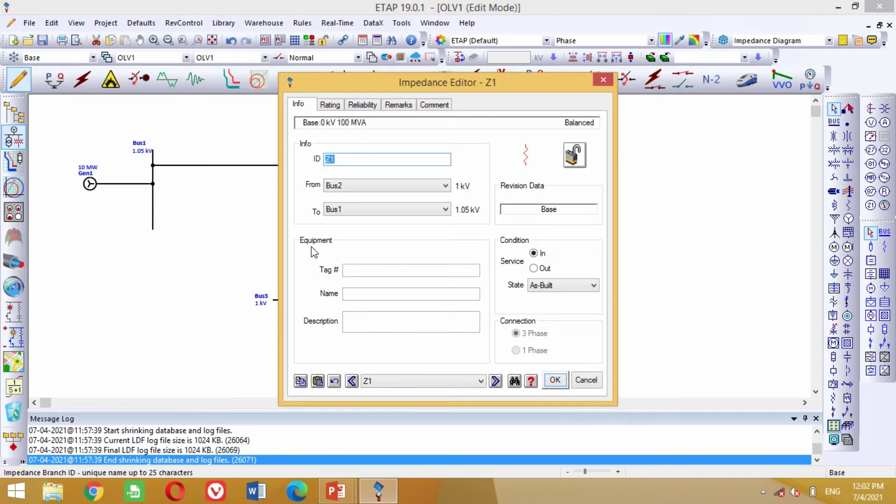
left_click(331, 105)
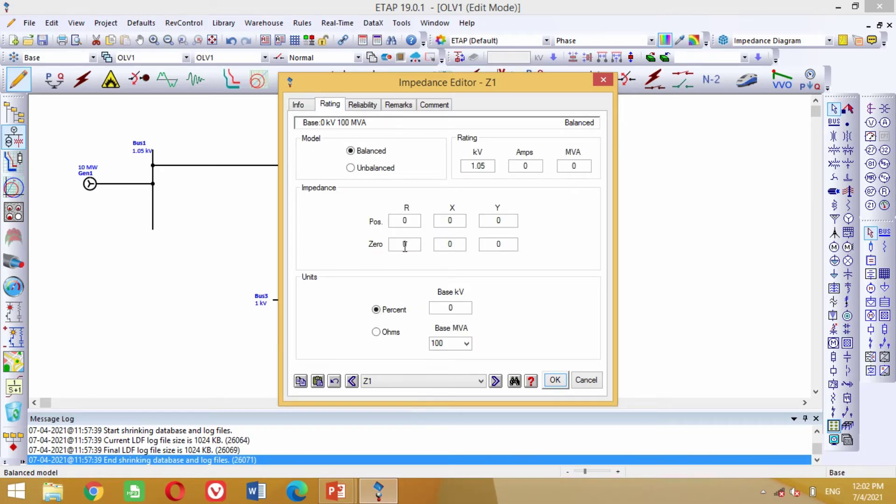
left_click(394, 221)
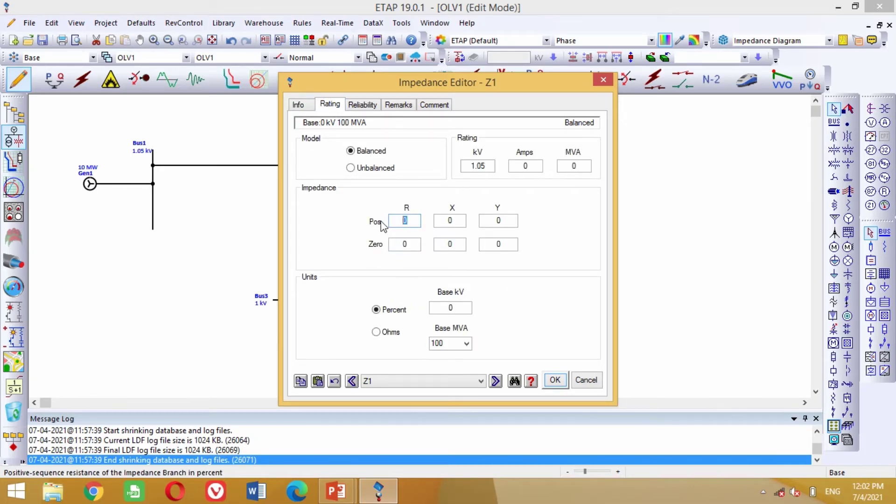
left_click(461, 221)
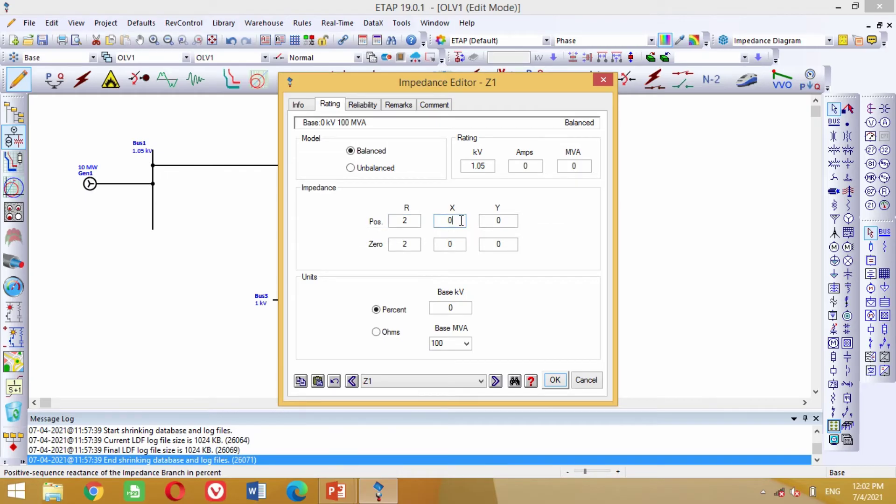
left_click(411, 220)
left_click(445, 310)
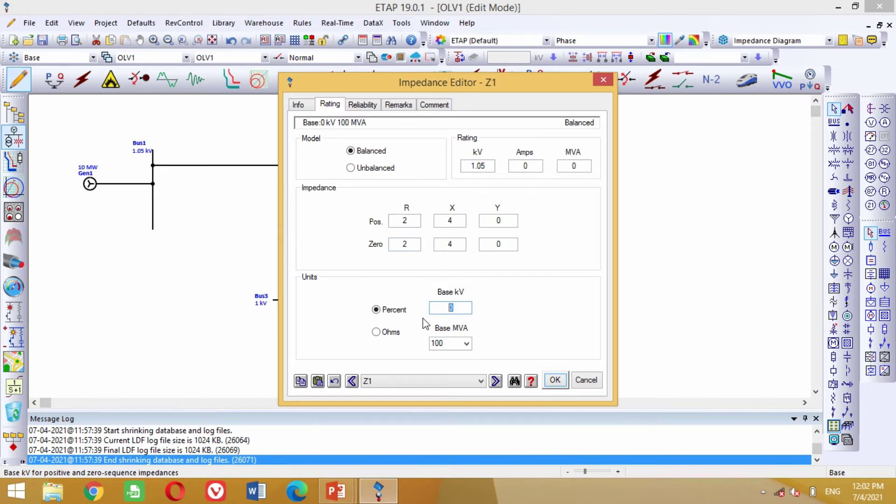
key("Tab")
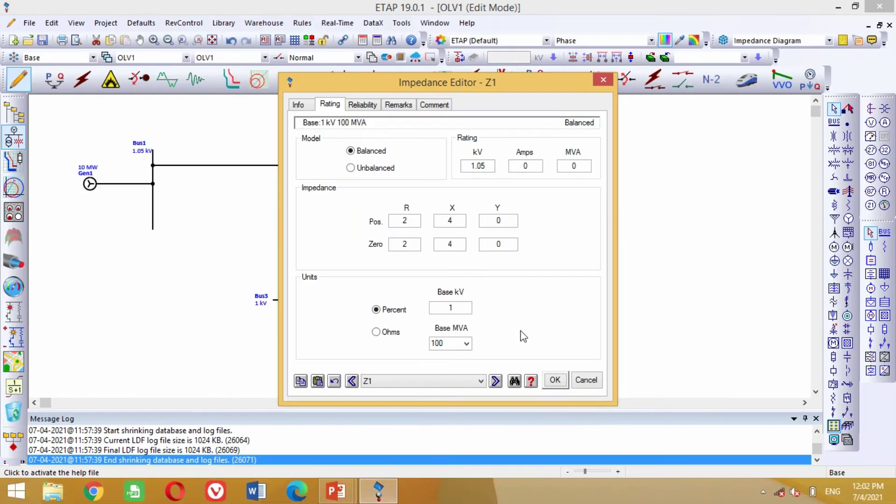
left_click(555, 381)
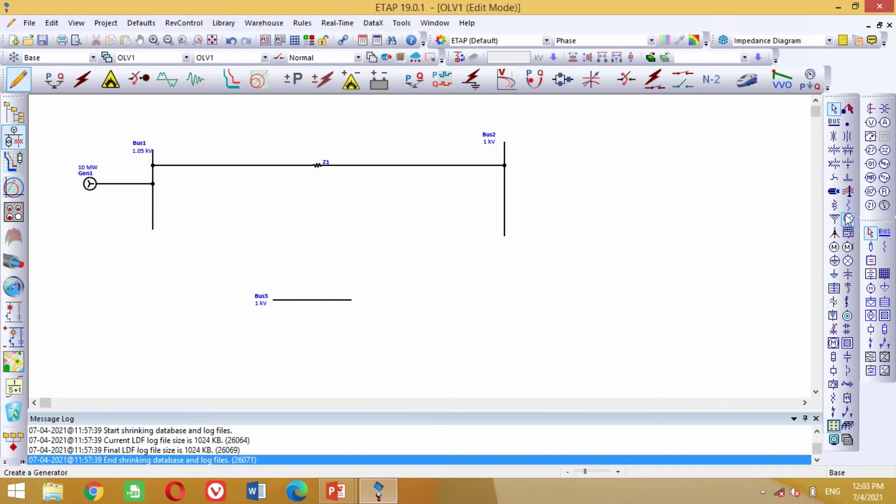
Add a second impedance branch connecting the lower part of Bus1 to Bus3, with its symbol on the horizontal run
left_click(848, 207)
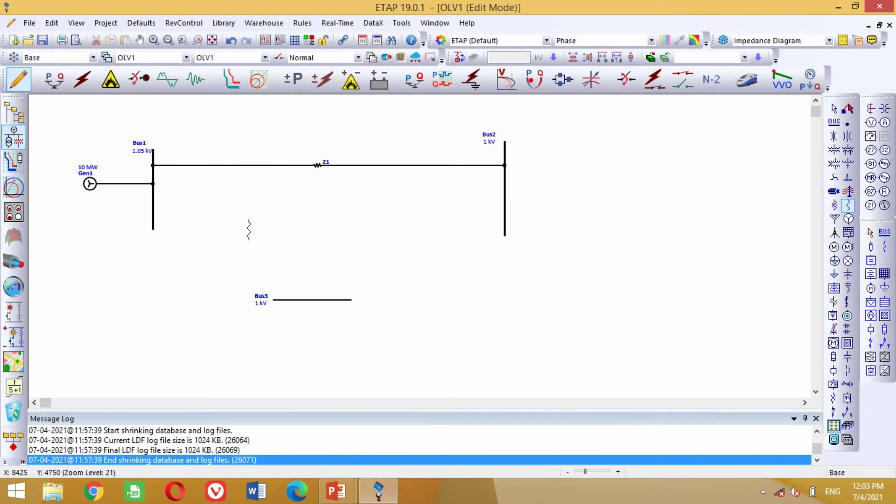
left_click(220, 211)
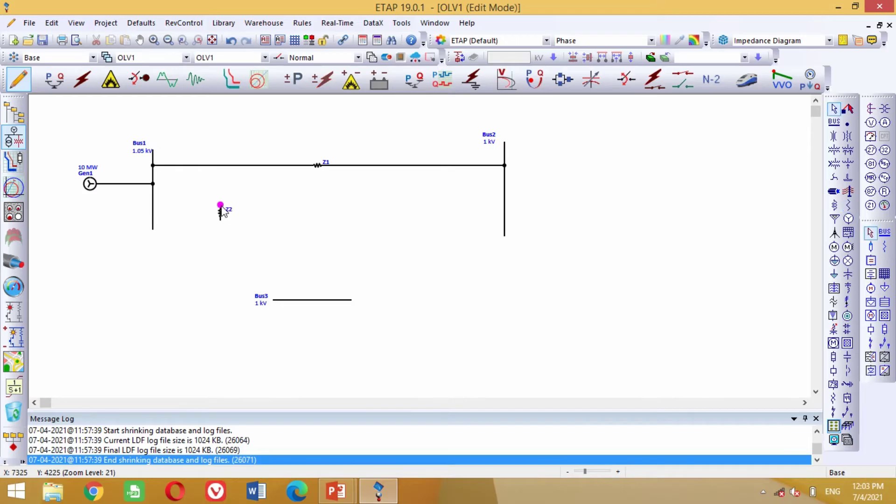
left_click_drag(213, 212, 156, 212)
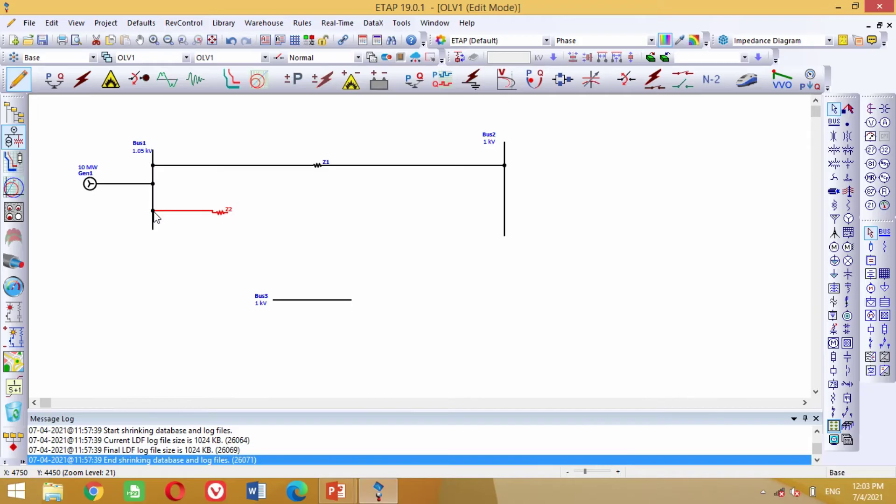
left_click(230, 218)
left_click_drag(275, 294, 288, 300)
left_click(216, 239)
left_click_drag(224, 210, 229, 213)
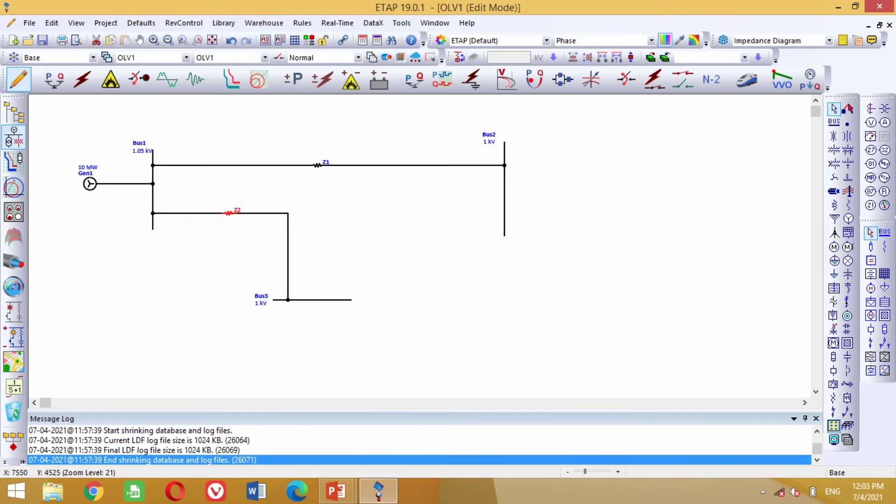
Set the Bus1–Bus3 impedance to 1 % positive-sequence R and 3 % X on a 1 kV base, and accept the settings
double_click(233, 215)
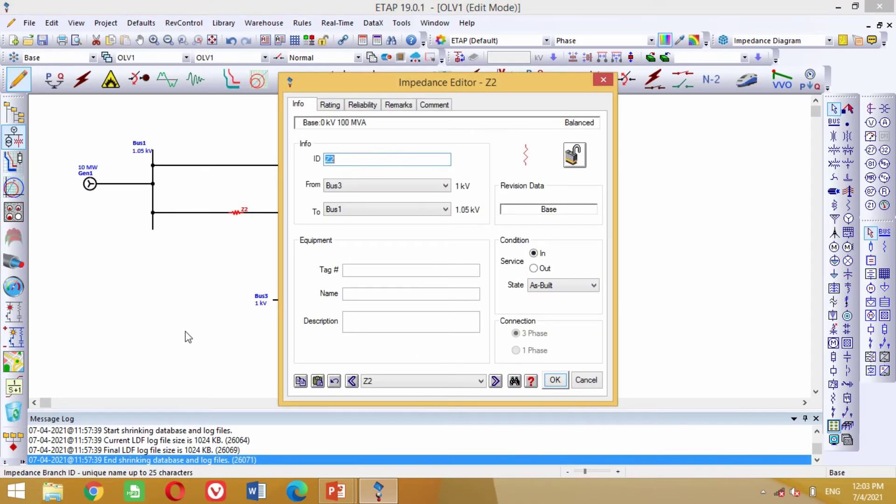
left_click(330, 105)
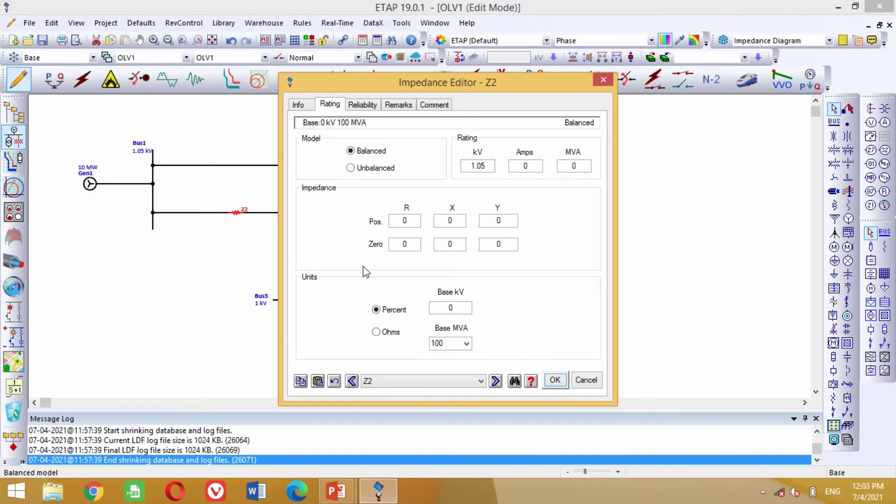
left_click(408, 220)
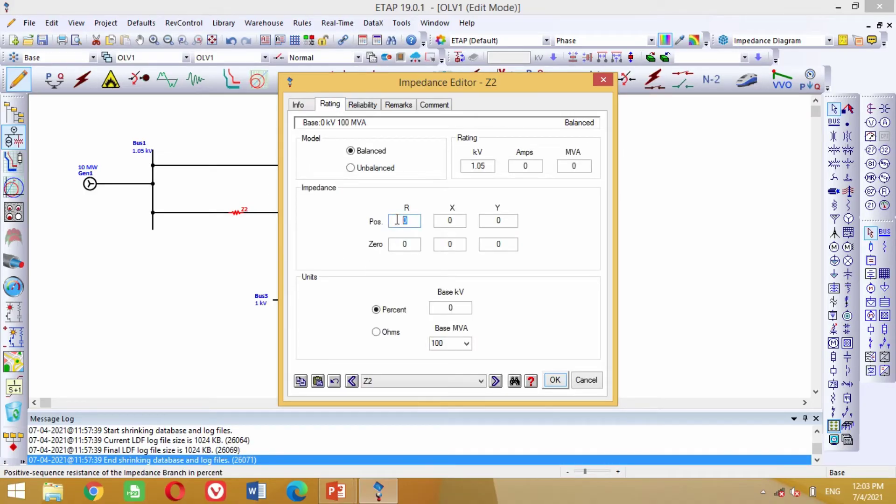
type("1")
key("Tab")
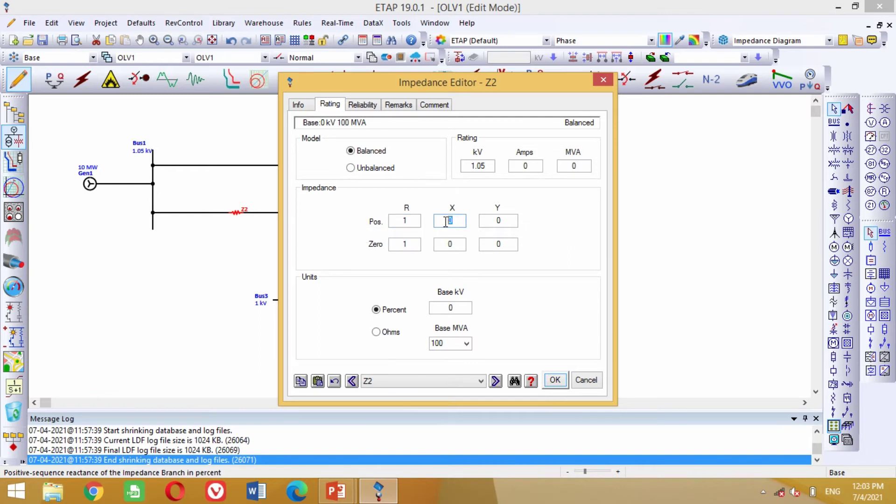
type("3")
left_click(409, 221)
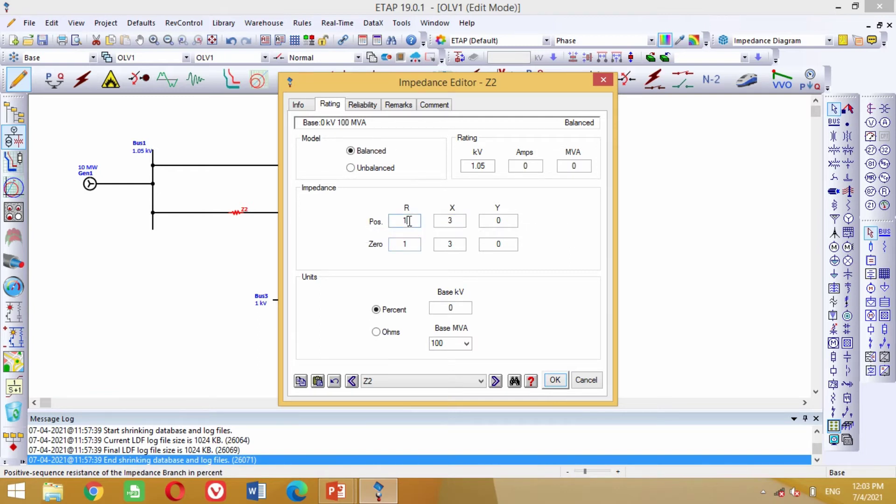
left_click(444, 305)
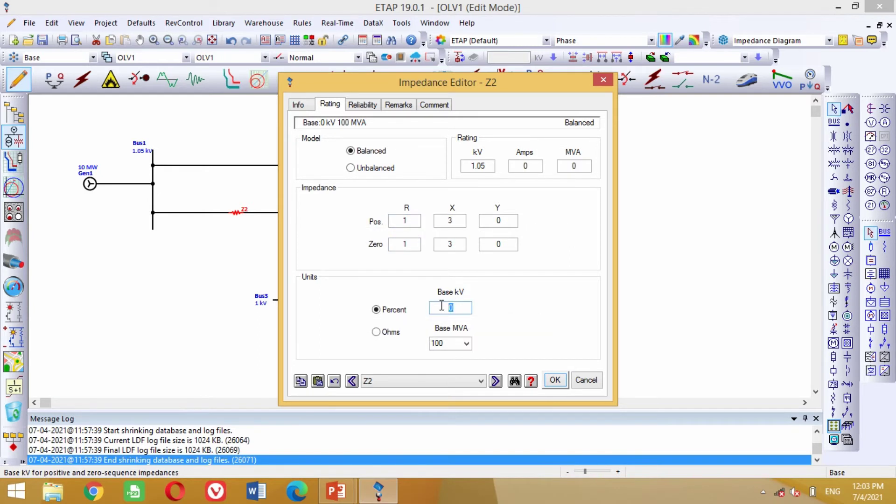
left_click(455, 244)
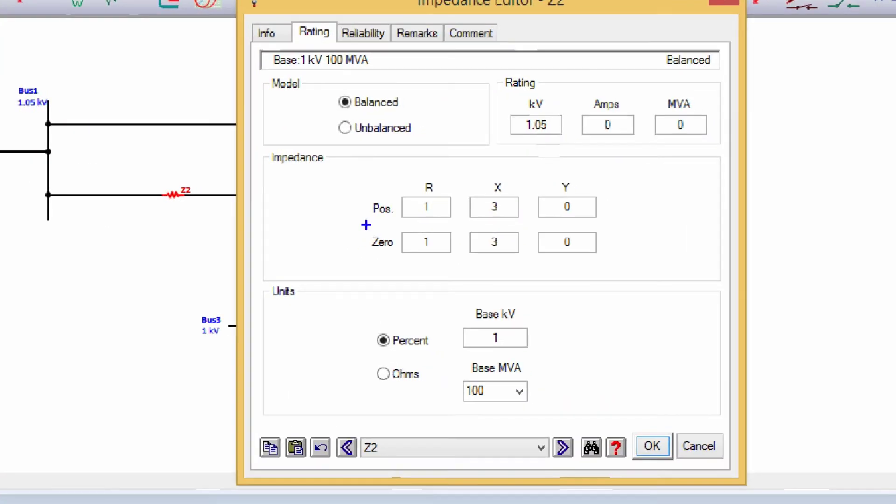
left_click_drag(350, 194, 534, 332)
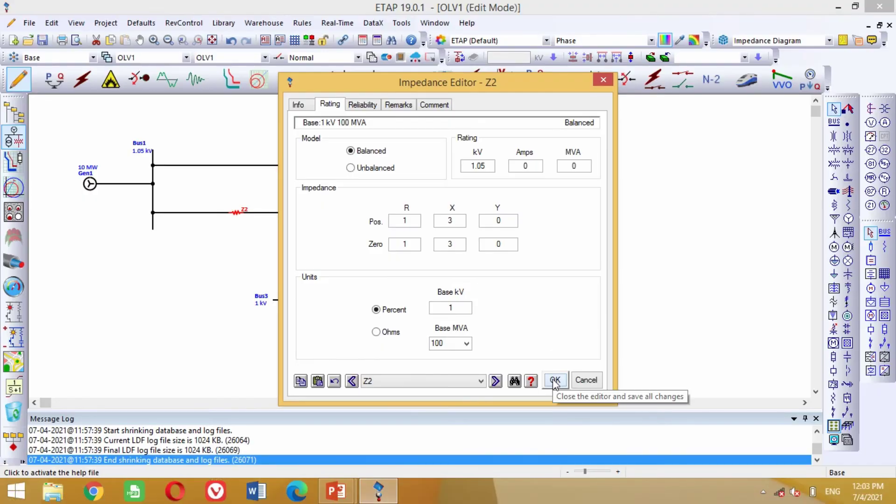
left_click(554, 381)
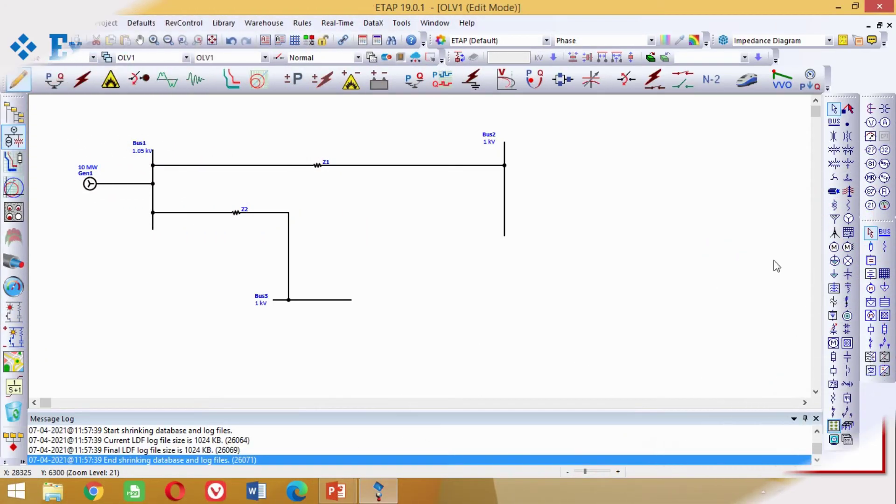
Add a third impedance branch connecting the lower part of Bus2 to Bus3, with its symbol on the horizontal run level with the Bus1–Bus3 impedance
left_click(848, 208)
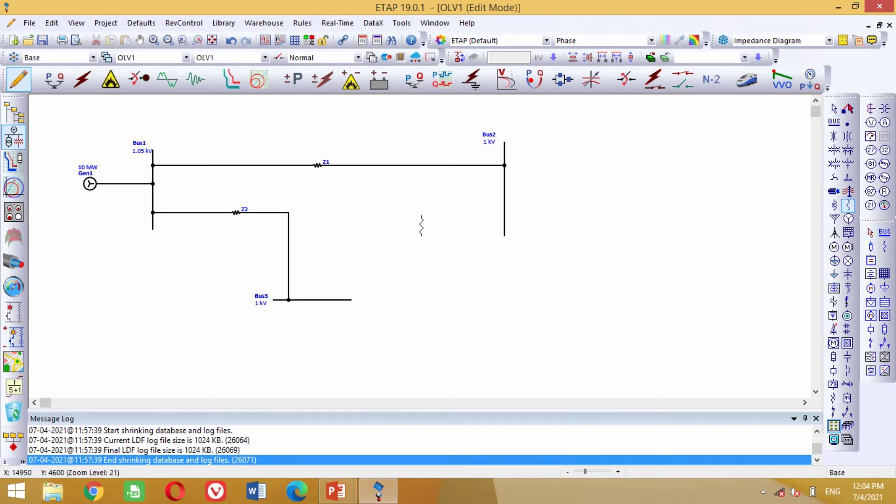
left_click(422, 219)
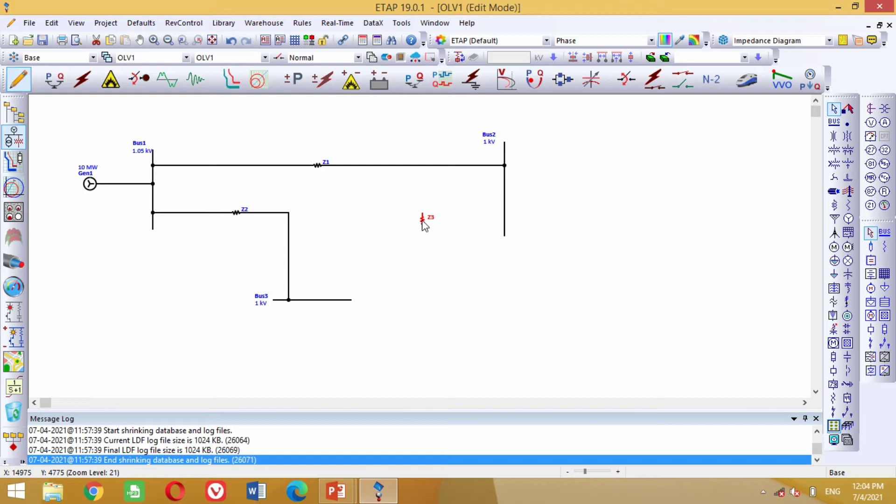
left_click(432, 227)
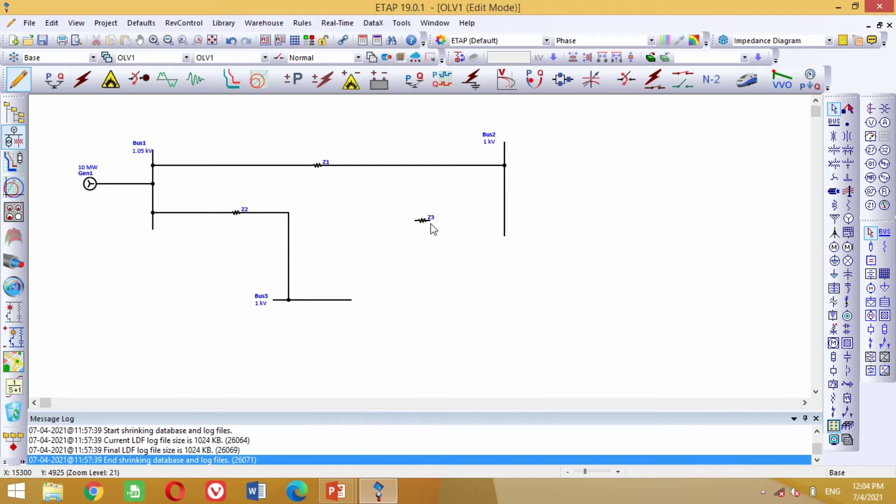
left_click_drag(432, 228, 504, 226)
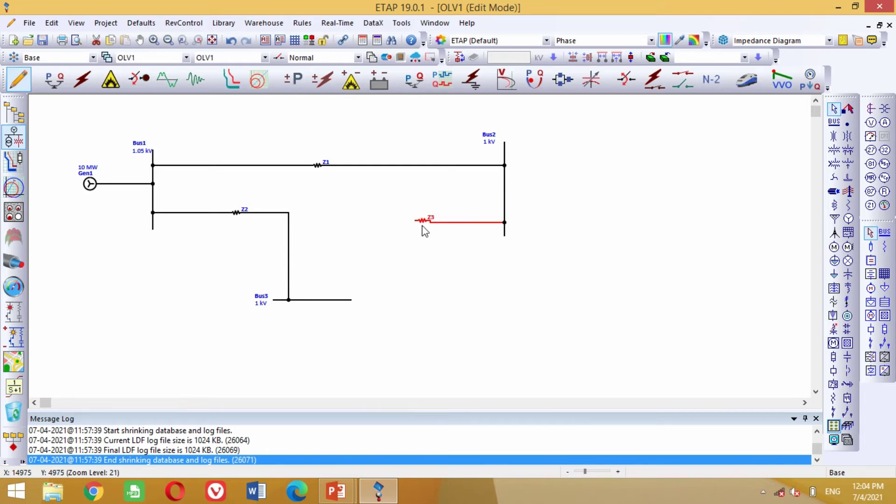
left_click_drag(415, 220, 332, 300)
left_click(420, 245)
left_click_drag(422, 222, 422, 213)
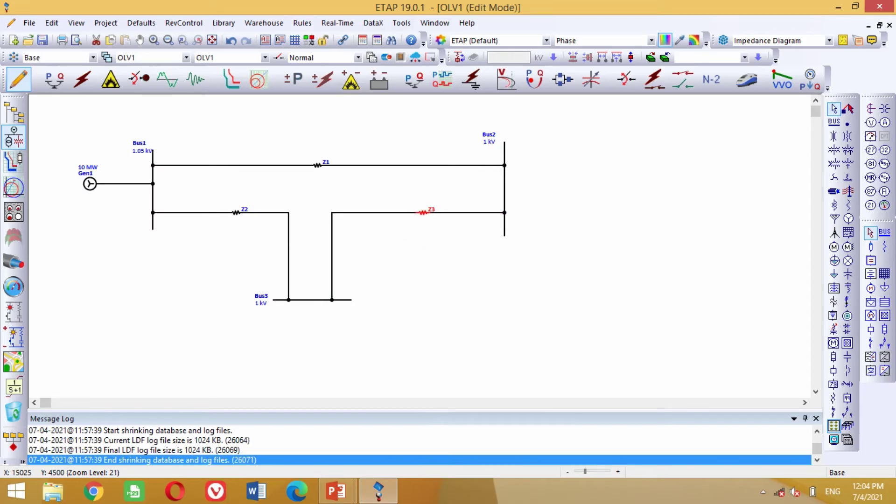
left_click(425, 247)
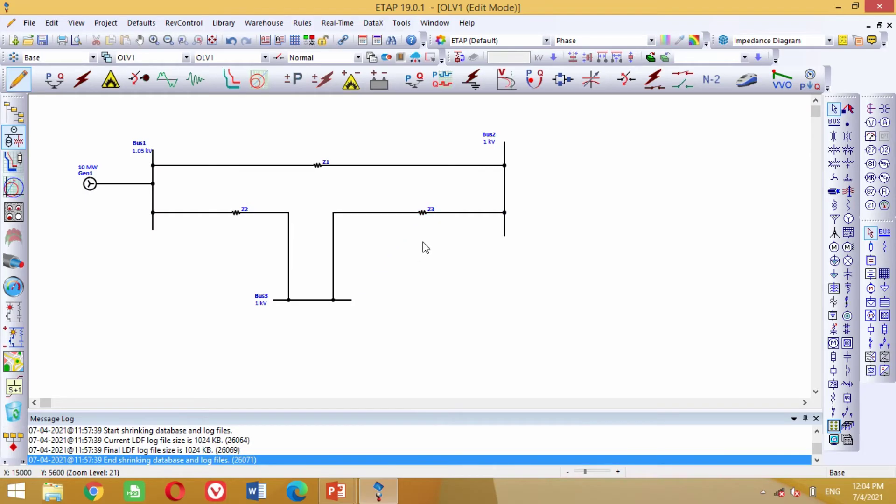
Set the Bus2–Bus3 impedance to 1.25 % positive-sequence R and 2.5 % X on a 1 kV base, and accept the settings
double_click(422, 213)
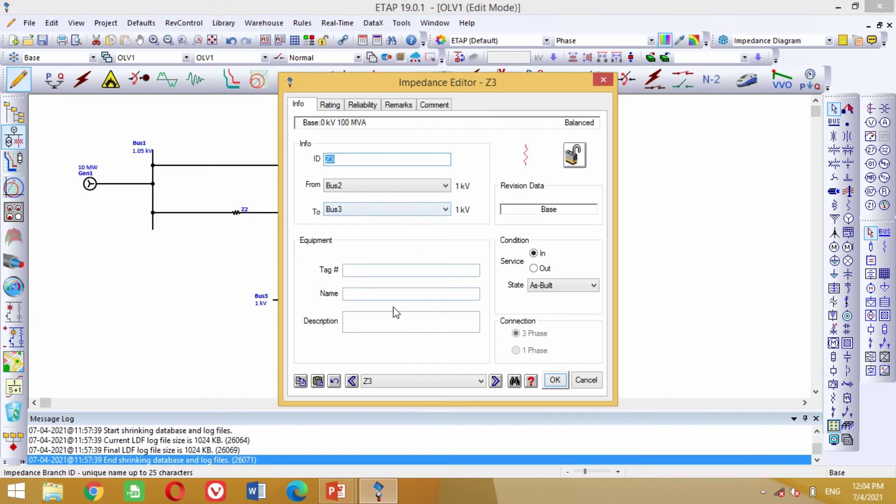
left_click(329, 105)
left_click(401, 220)
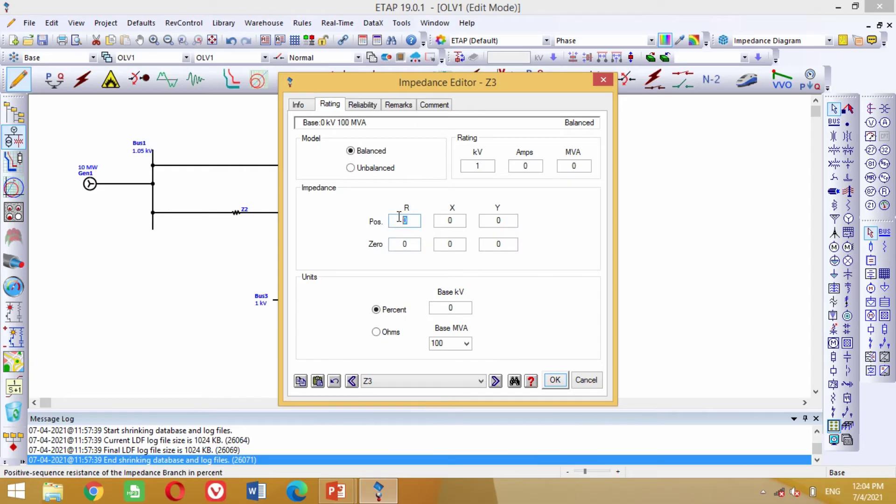
left_click(450, 222)
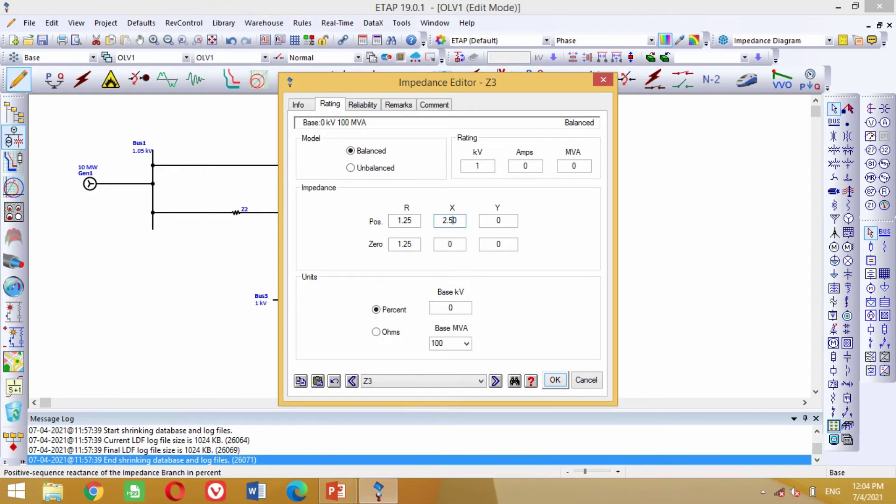
left_click(450, 307)
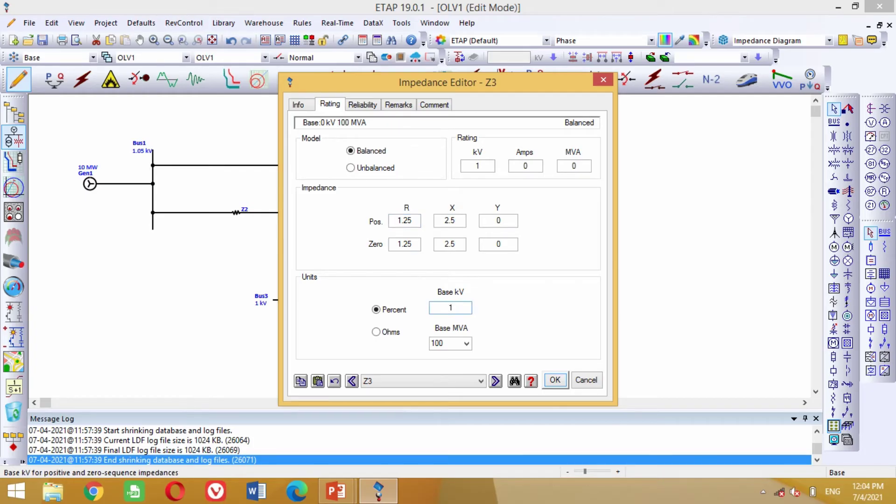
left_click(406, 242)
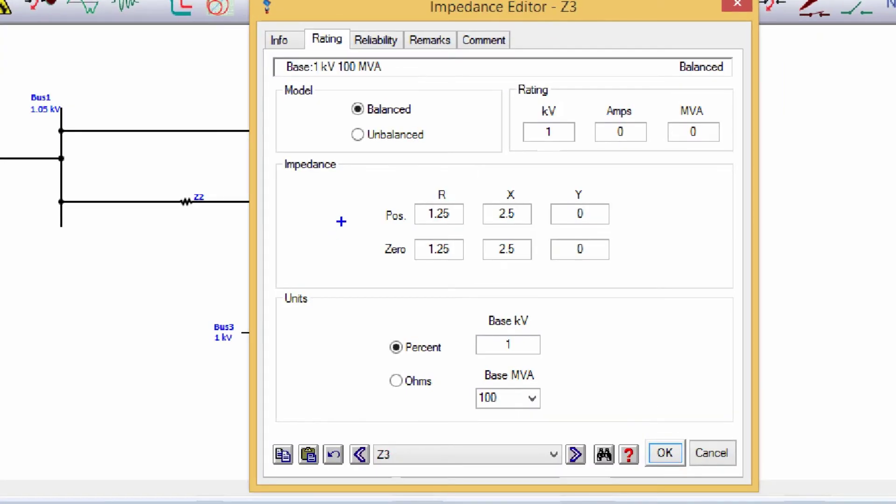
mouse_move(351, 196)
left_mouse_down()
mouse_move(401, 249)
mouse_move(535, 329)
left_mouse_up()
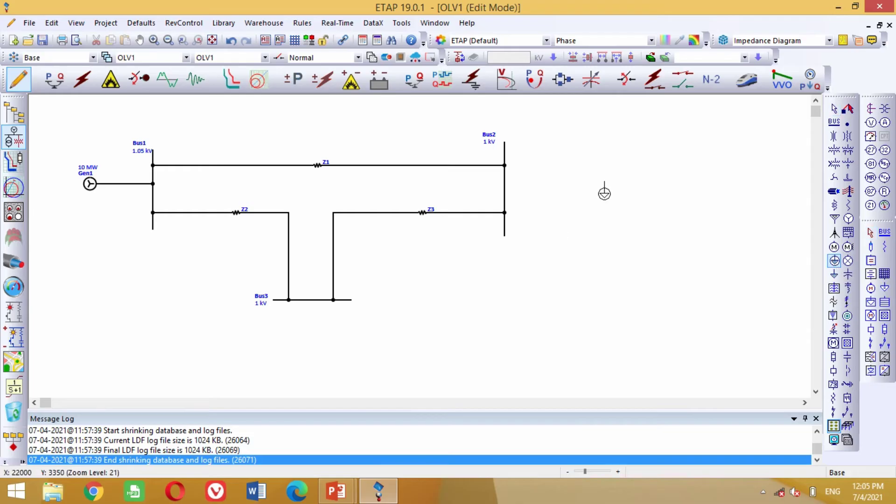
Place a lumped load to the right of Bus2, connect it to the middle of the bus and align it with the connection
left_click(580, 202)
left_click(581, 205)
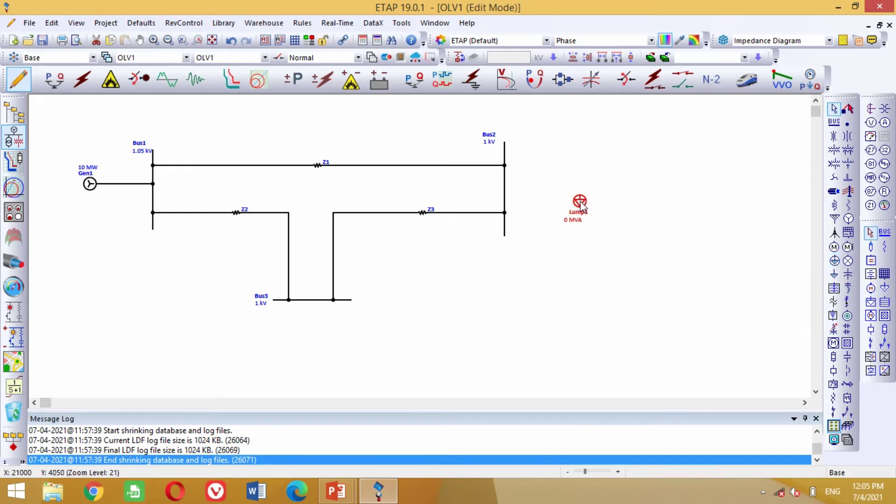
left_click_drag(581, 203, 505, 193)
left_click_drag(581, 192, 577, 189)
left_click(584, 232)
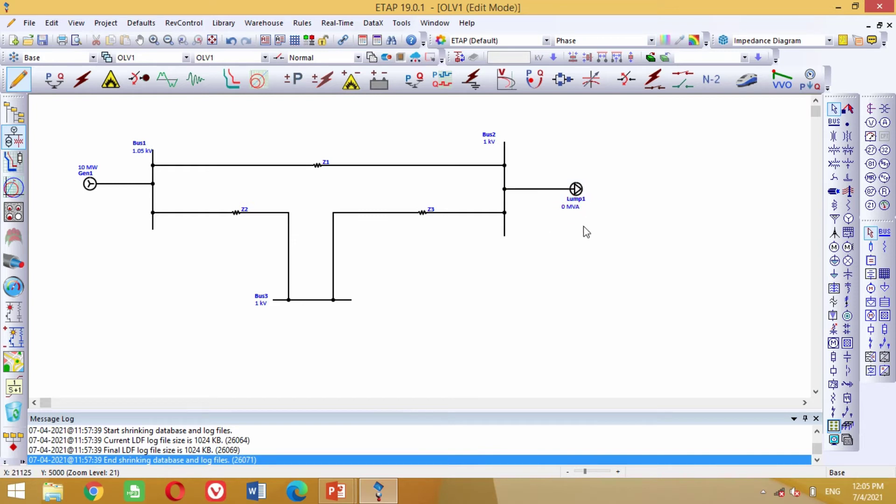
Set the nameplate ratings of the lumped load on Bus2 to 256.6 MW and 110.2 Mvar
double_click(577, 192)
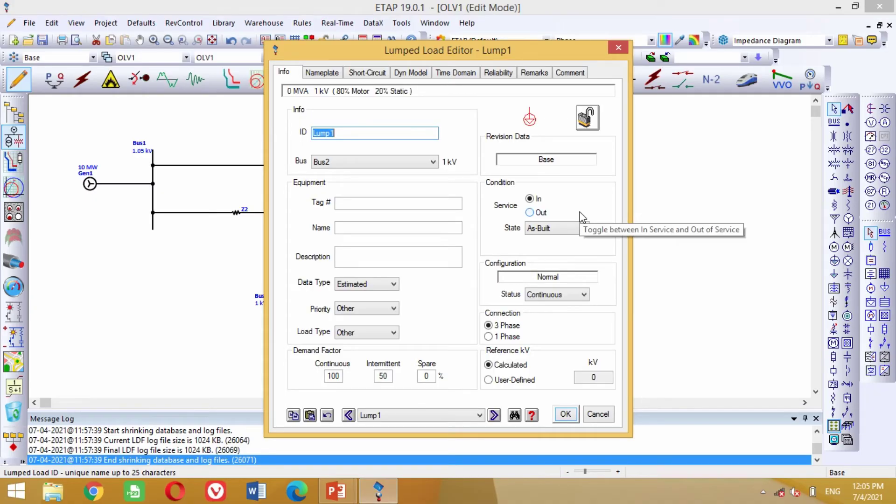
key("ctrl+Tab")
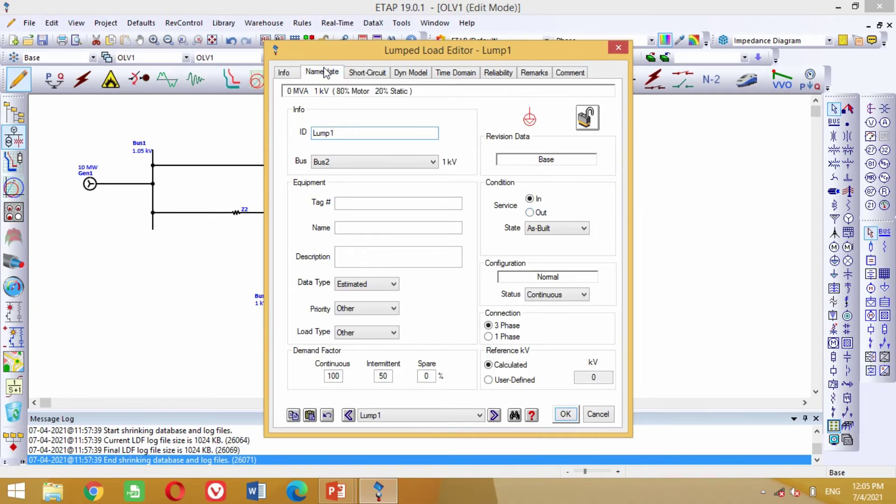
left_click(353, 187)
type("256.6")
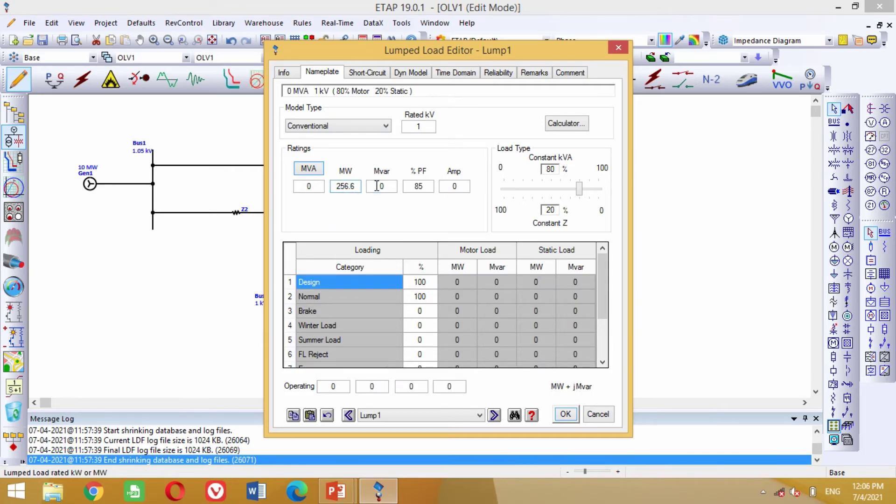
left_click(377, 186)
type("110.2")
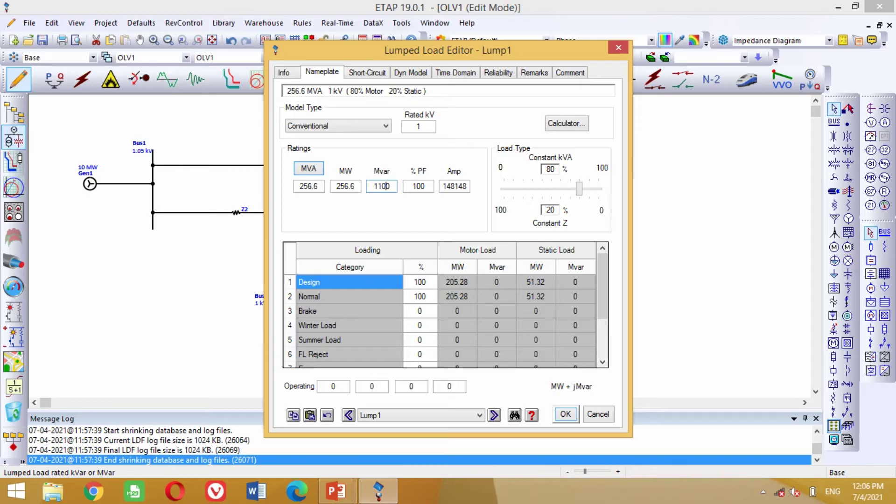
left_click(347, 206)
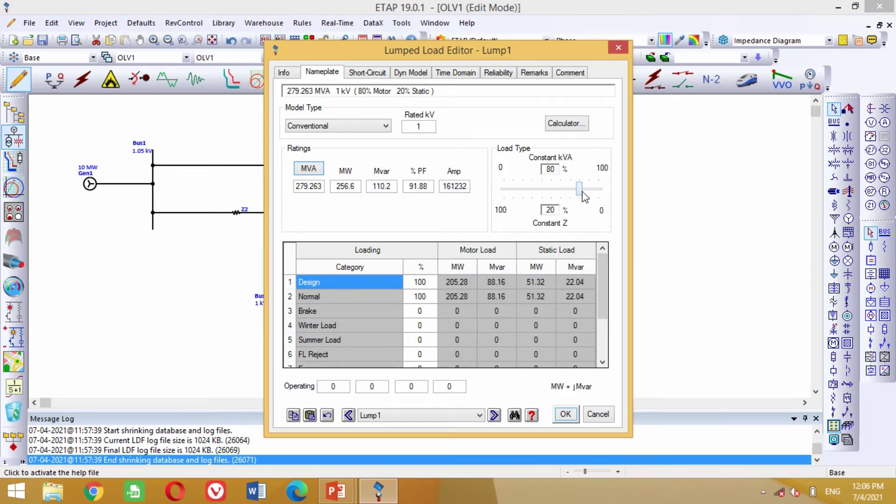
Set the Bus2 load type to 100 % constant kVA and 0 % constant Z, and accept the load settings
left_click_drag(579, 190, 610, 200)
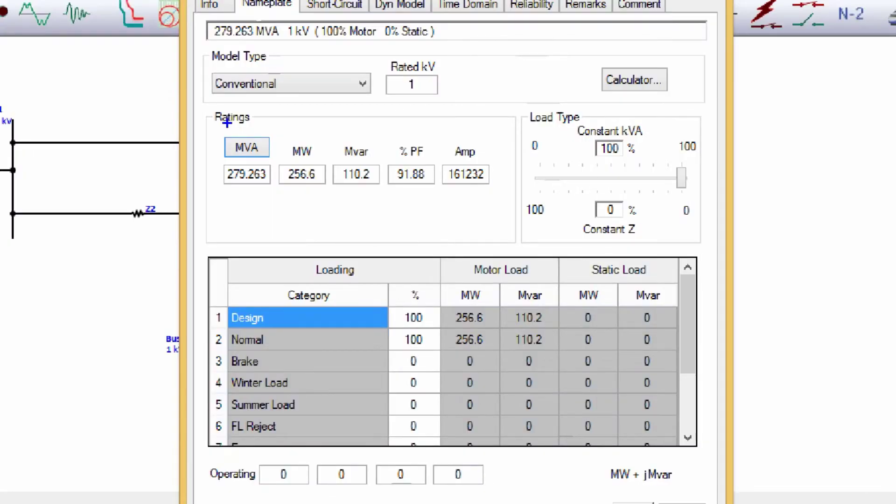
left_click_drag(272, 135, 330, 196)
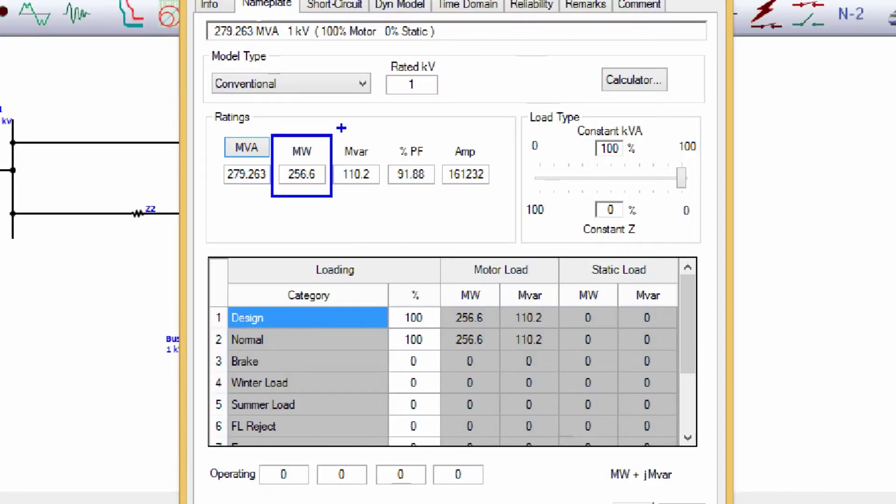
left_click_drag(317, 126, 384, 196)
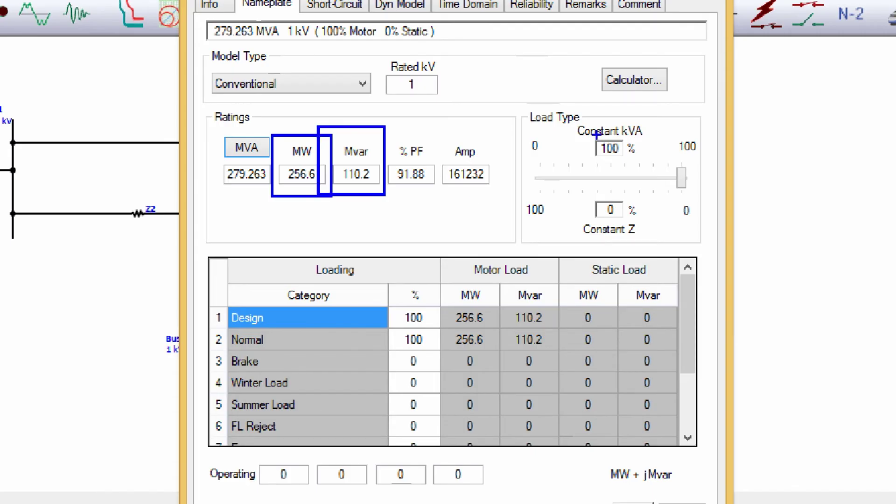
mouse_move(659, 121)
left_mouse_down()
mouse_move(704, 197)
mouse_move(705, 225)
left_mouse_up()
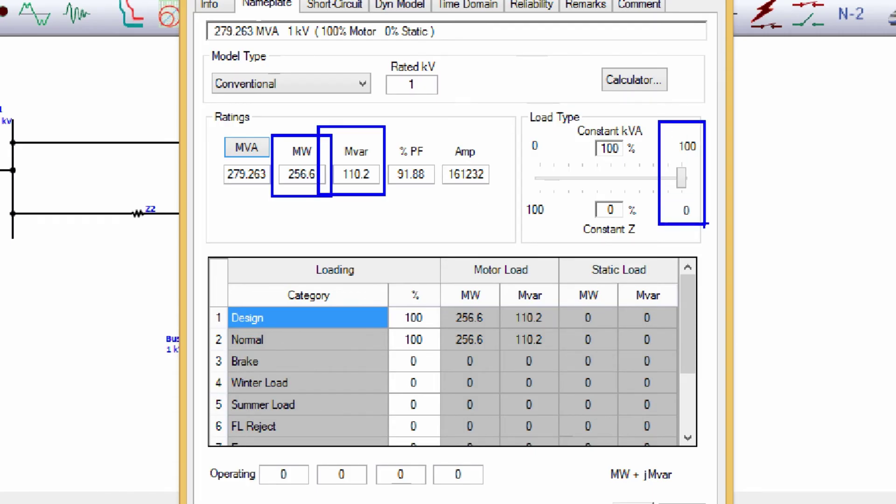
key("Escape")
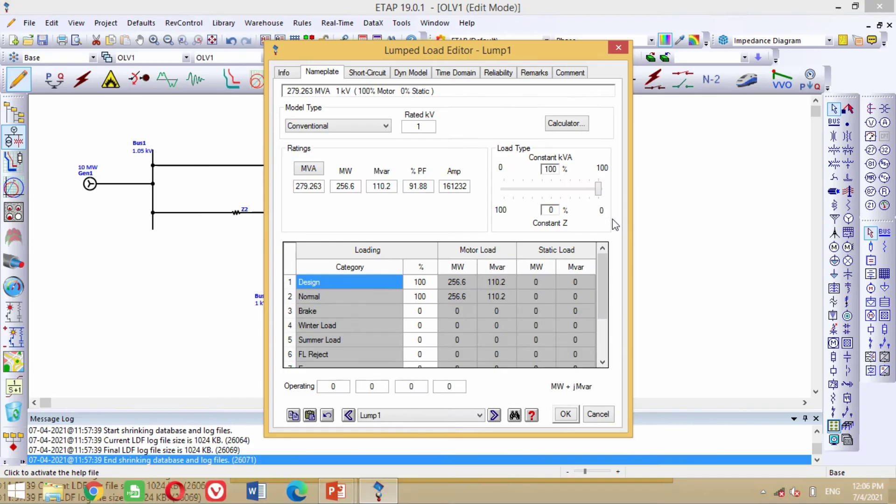
left_click(566, 415)
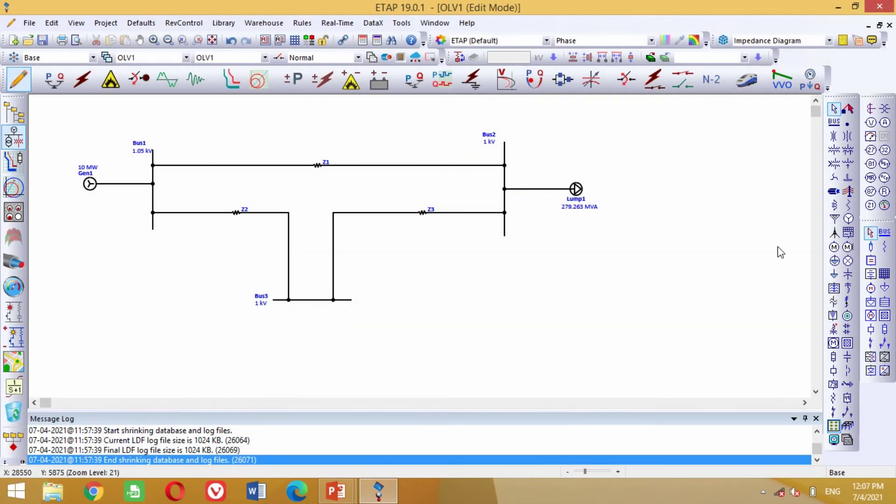
Place a second lumped load below Bus3, connect it to the middle of the bus and adjust its position
left_click(835, 261)
left_click(306, 323)
left_click_drag(303, 311, 306, 300)
left_click(346, 337)
left_click_drag(311, 337, 313, 342)
left_click(356, 336)
Set the nameplate ratings of the lumped load on Bus3 to 138.6 MW and 45.2 Mvar
left_click(311, 342)
double_click(311, 341)
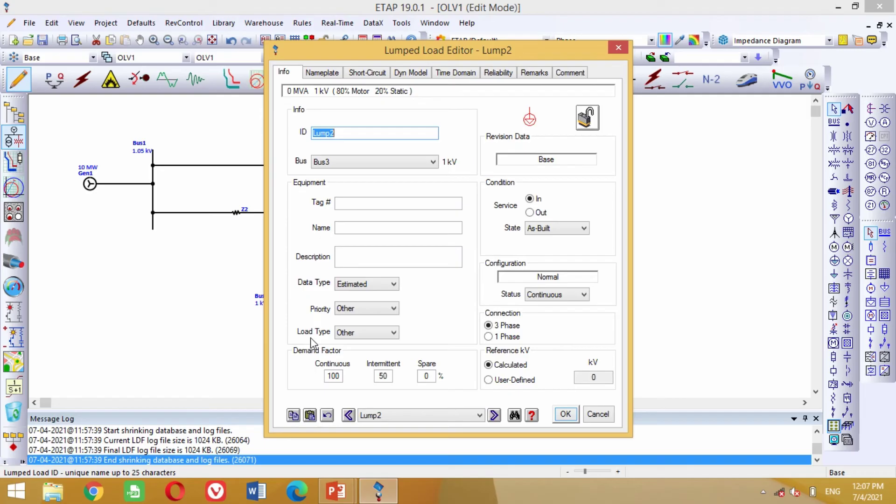
left_click(322, 73)
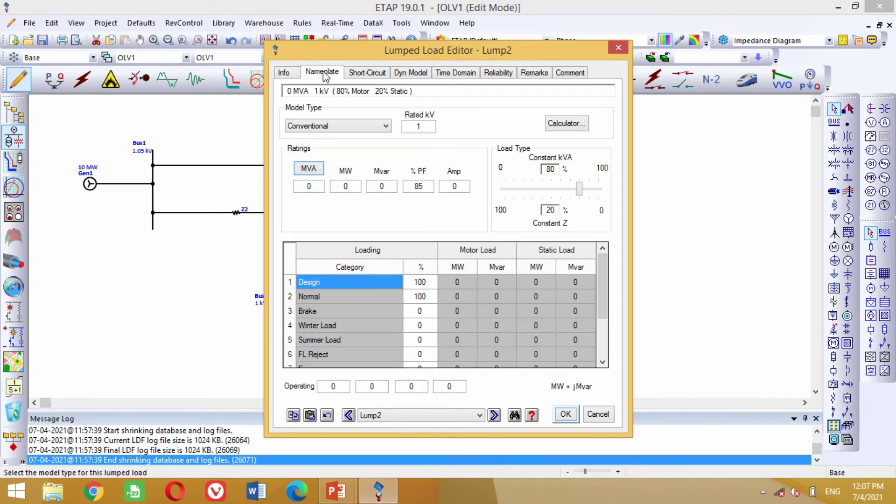
left_click(354, 187)
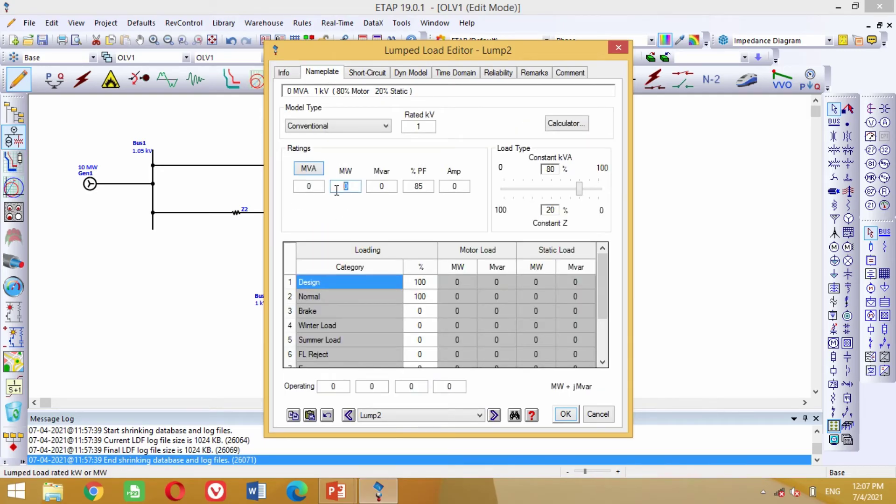
type("138.6")
left_click(380, 190)
type("45.2")
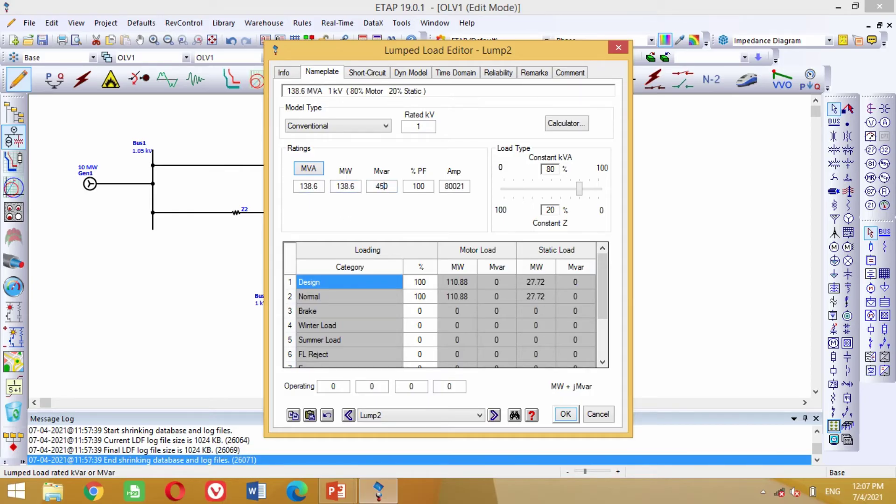
key("Delete")
key("Tab")
Set the Bus3 load type to 100 % constant kVA and 0 % constant Z, and accept the load settings
left_click_drag(581, 194, 612, 194)
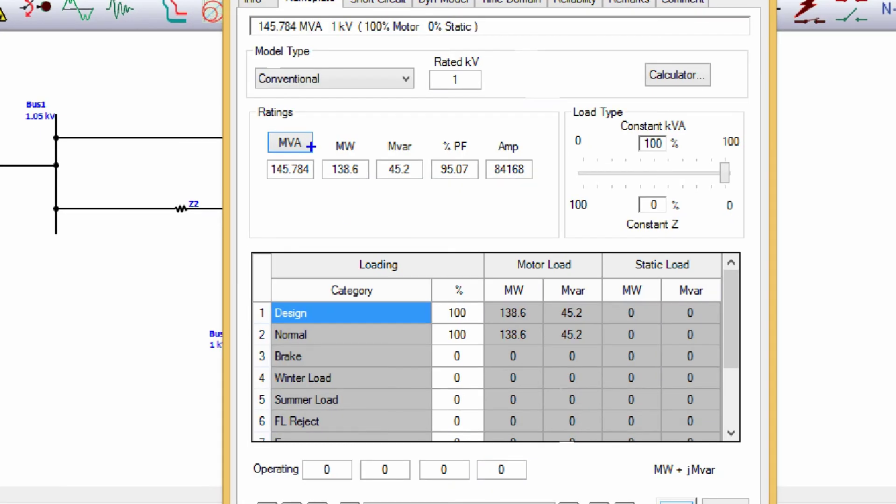
left_click_drag(326, 156, 367, 217)
left_click_drag(354, 148, 394, 216)
mouse_move(708, 125)
left_mouse_down()
mouse_move(761, 211)
mouse_move(753, 208)
left_mouse_up()
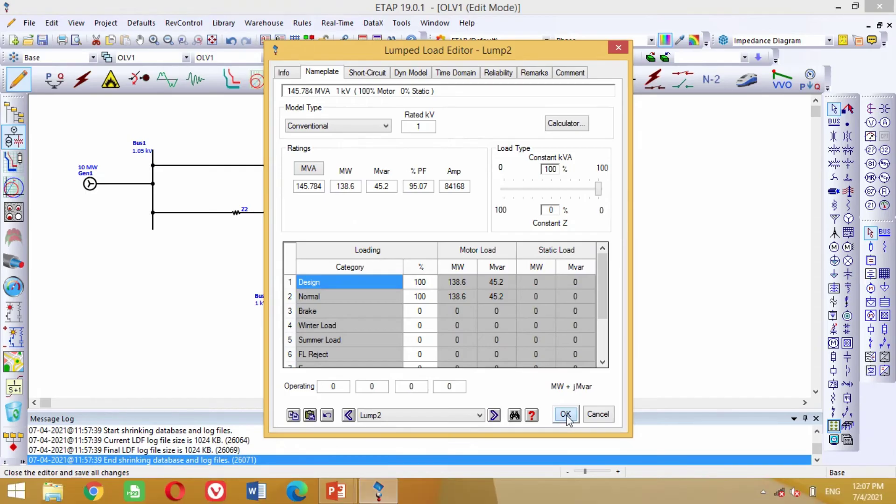
left_click(566, 419)
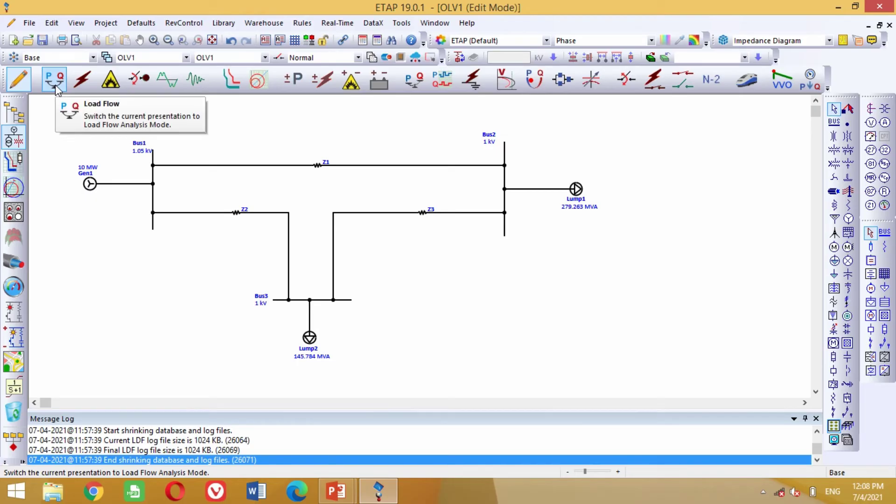
Switch to load flow analysis and run the calculation with the output file named LF
left_click(56, 86)
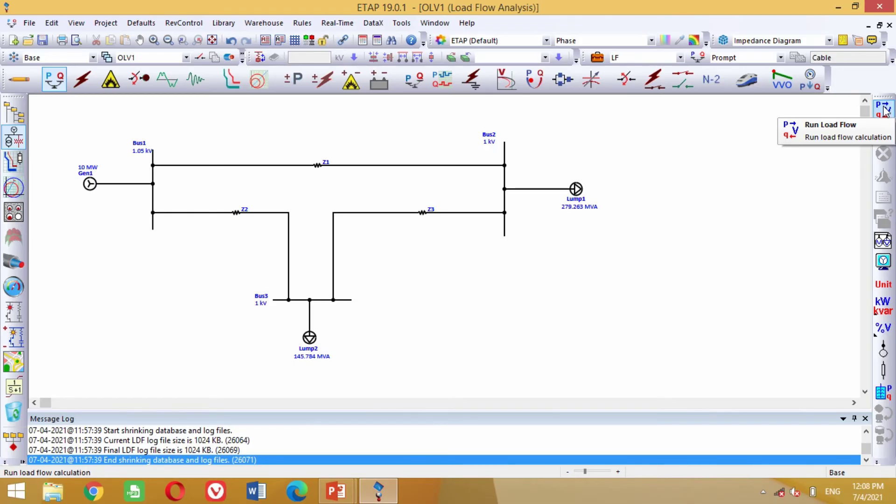
left_click(886, 110)
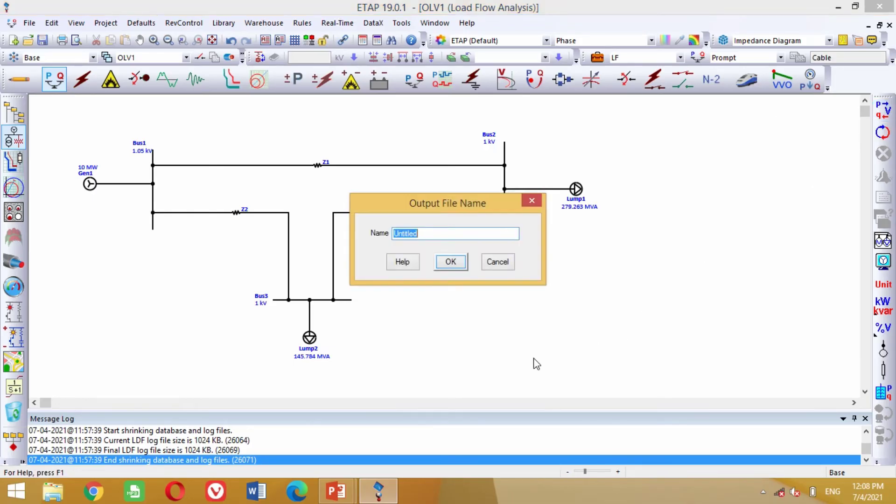
type("L")
left_click(451, 264)
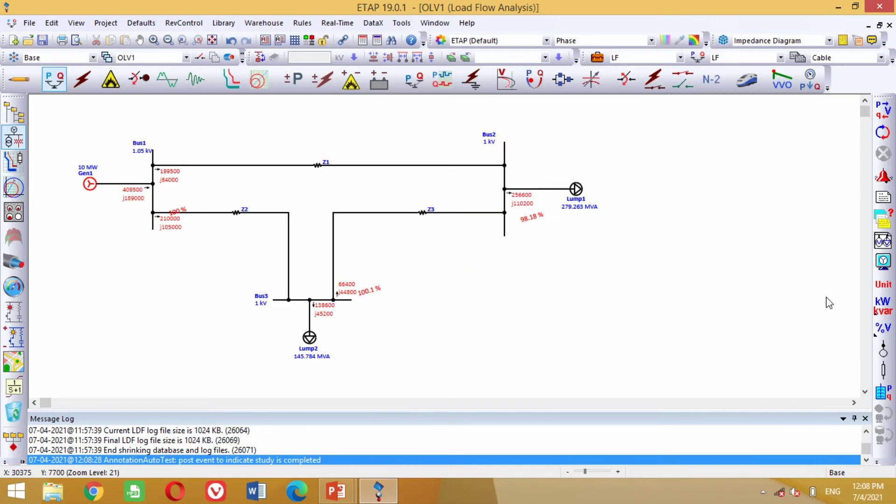
Display the power flow results in MW and Mvar on the diagram, with their units shown
left_click(882, 312)
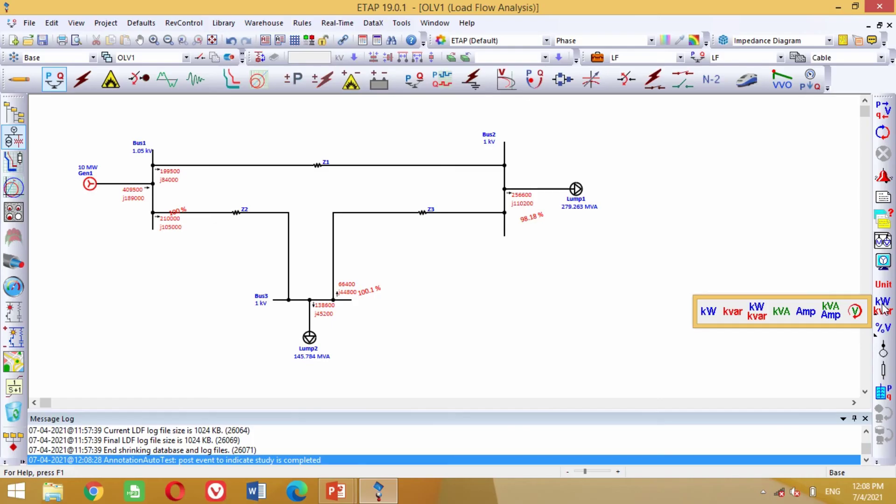
left_click(856, 312)
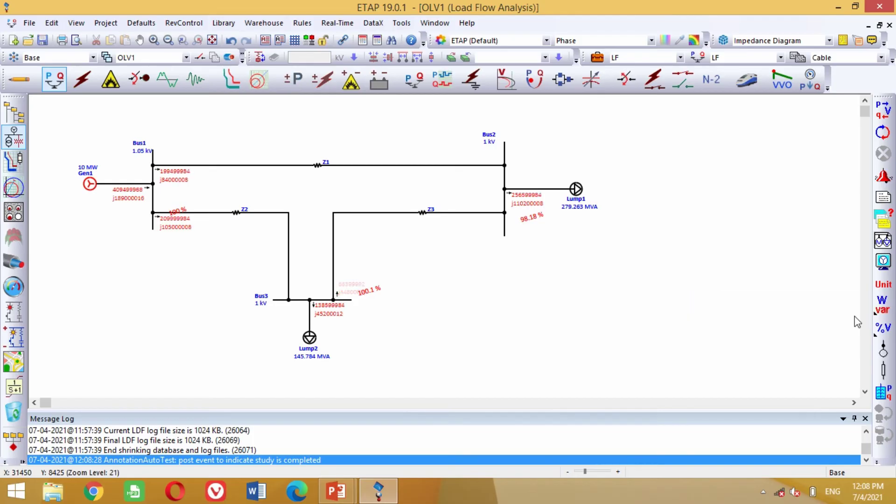
left_click(885, 307)
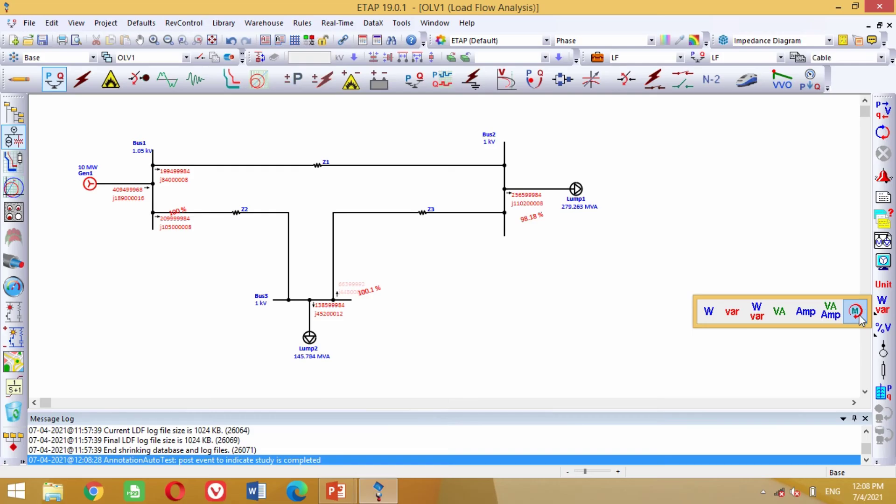
left_click(887, 320)
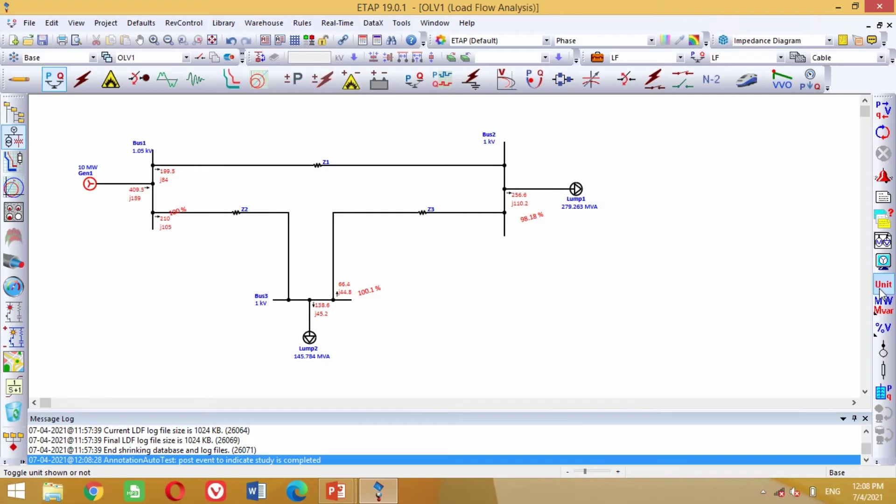
left_click(882, 286)
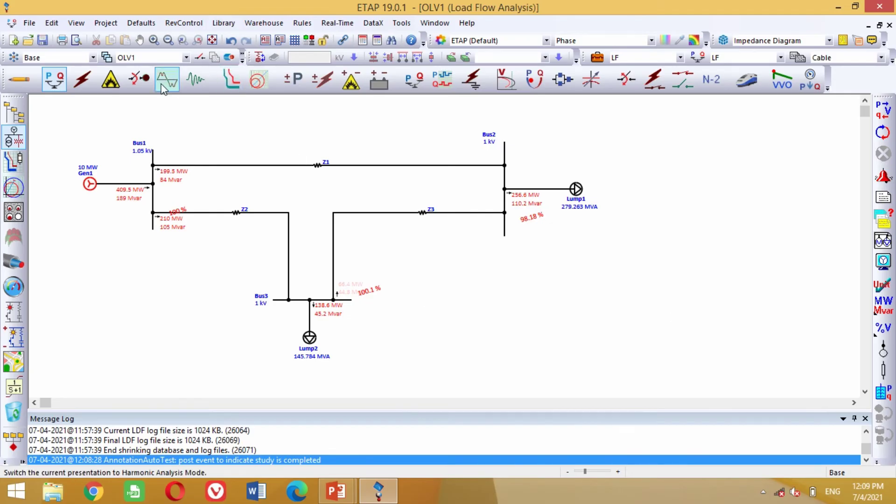
Reposition the voltage percentage labels at the ends of Bus1, Bus3 and Bus2 so they clear the other results
left_click(154, 40)
left_click(220, 130)
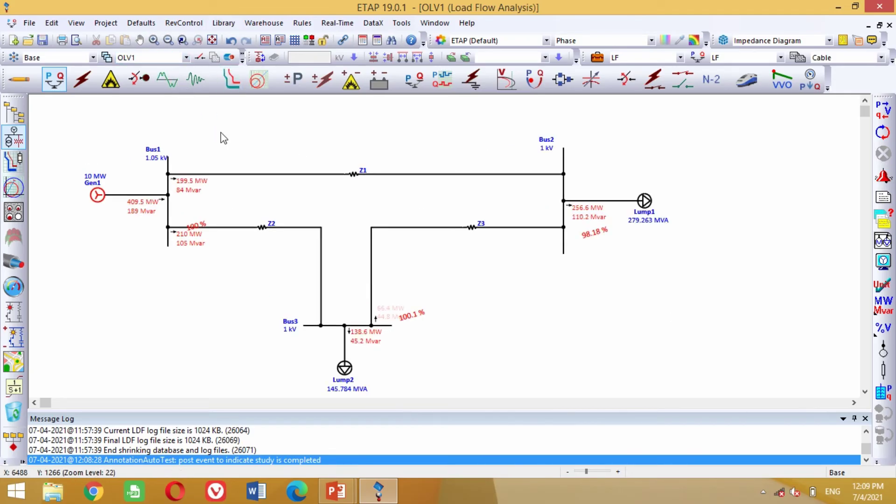
left_click(154, 40)
left_click(220, 137)
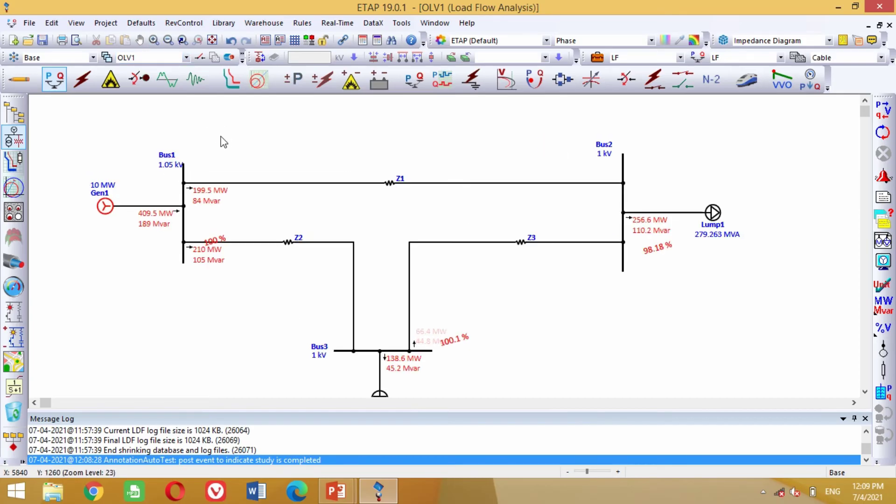
scroll(319, 169, "down", 2)
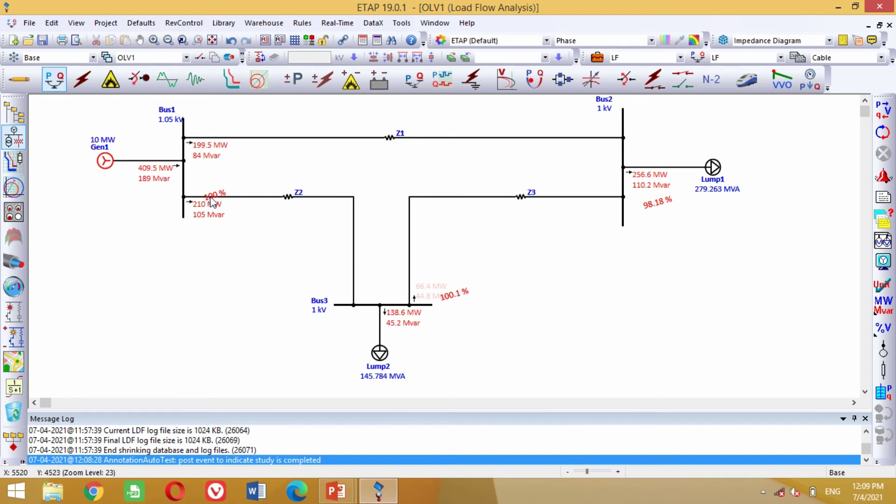
left_click_drag(213, 199, 182, 234)
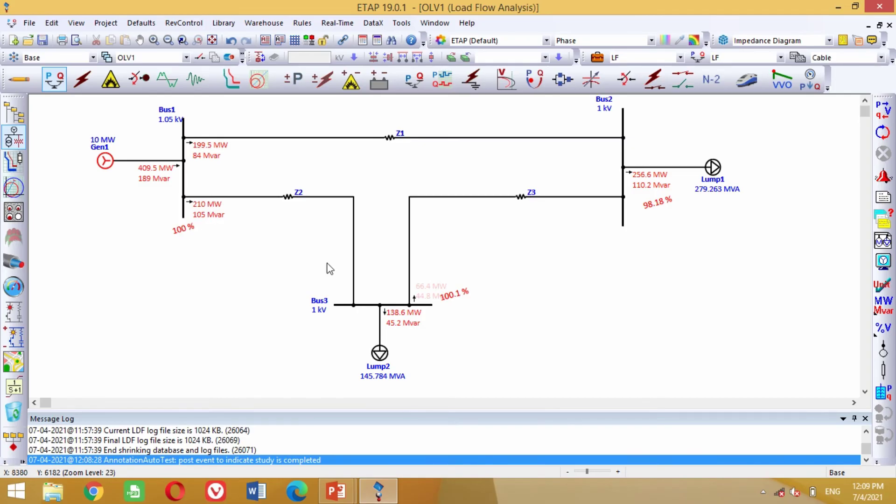
left_click_drag(457, 298, 455, 310)
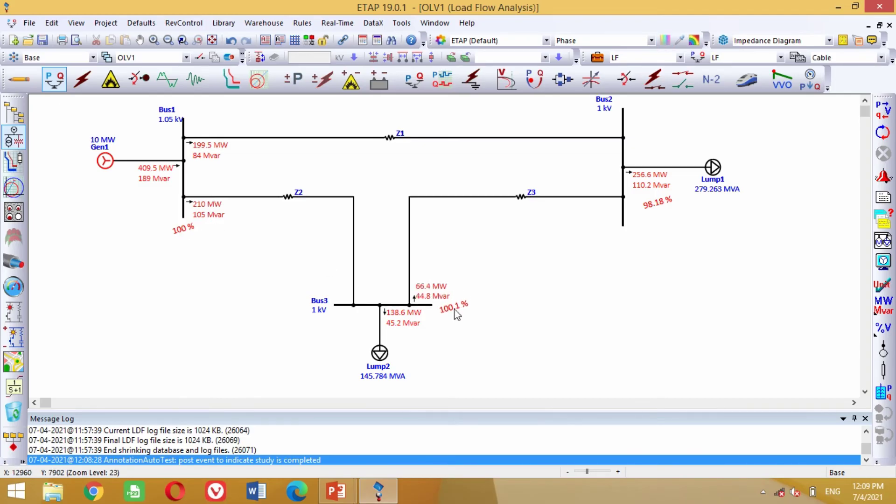
left_click_drag(657, 202, 635, 233)
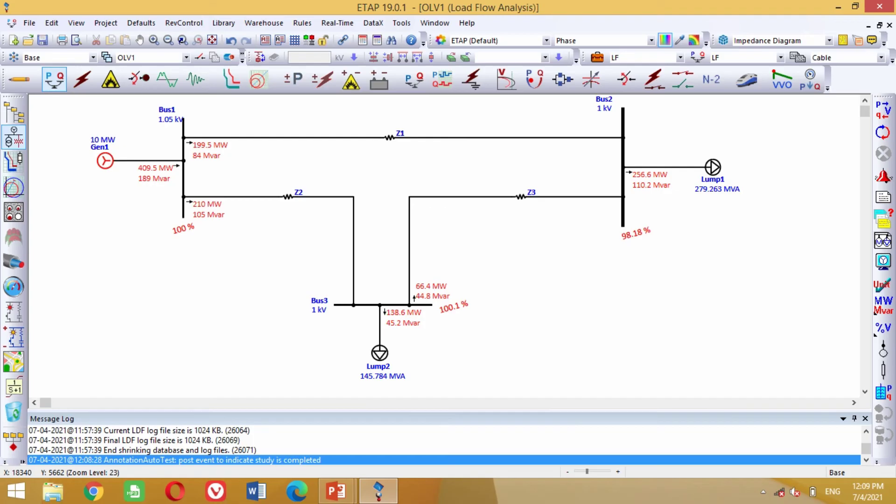
left_click(624, 260)
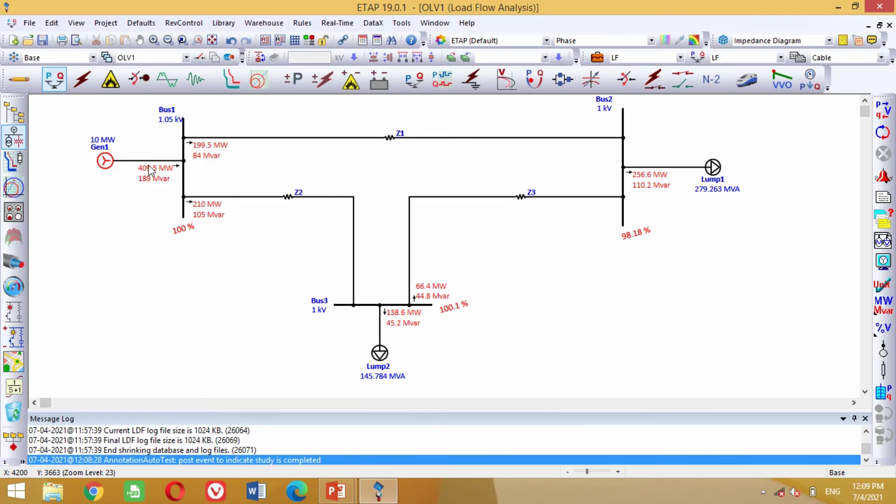
Return to edit mode and set the generator's operating voltage to 105 % in its rating data
left_click(22, 79)
double_click(105, 161)
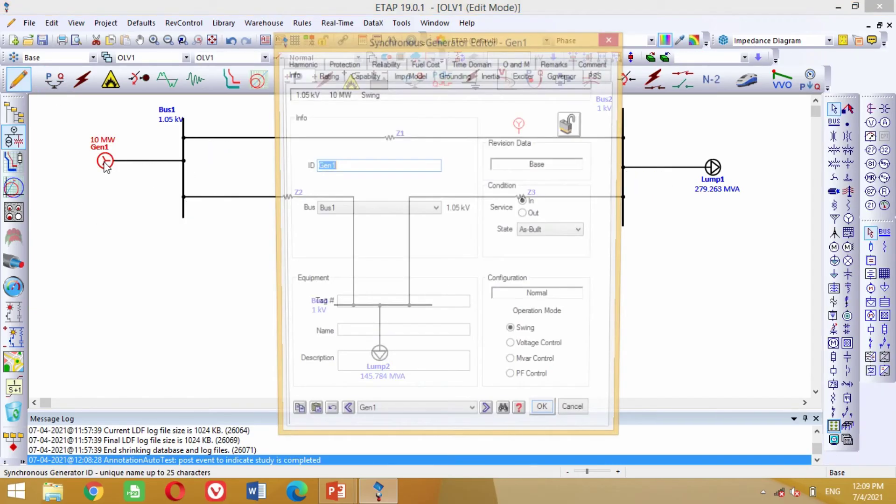
left_click(327, 76)
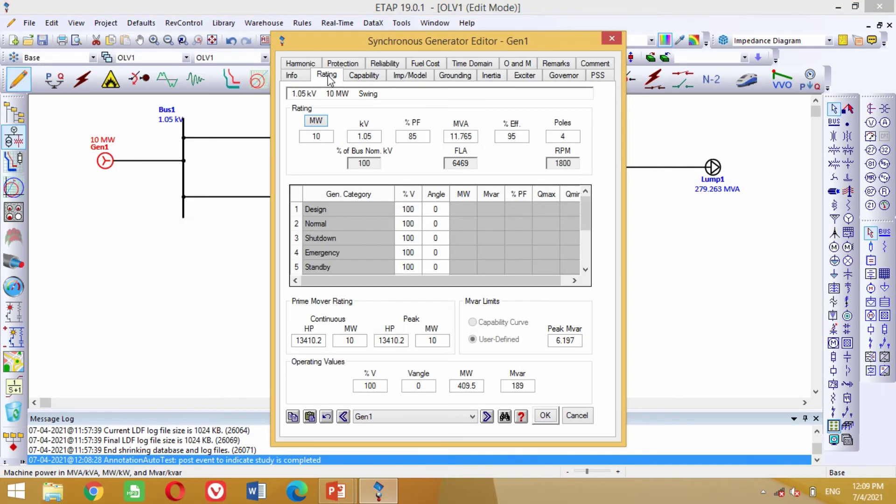
left_click(374, 392)
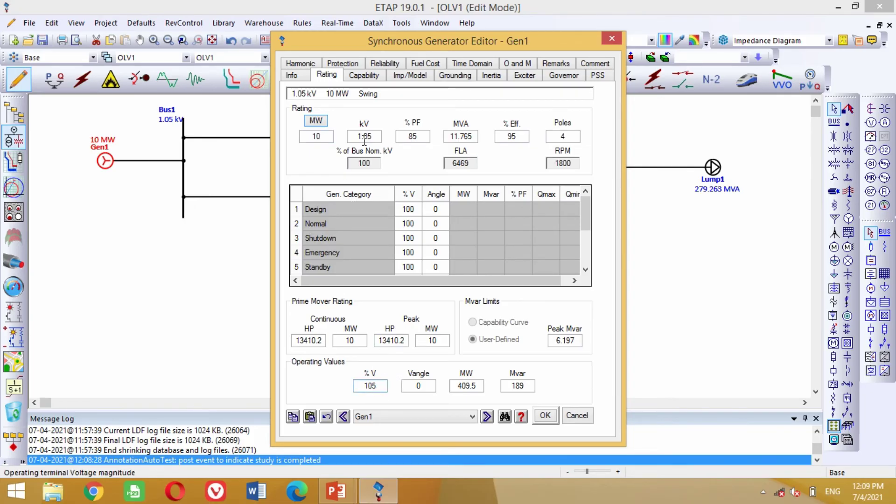
left_click(545, 415)
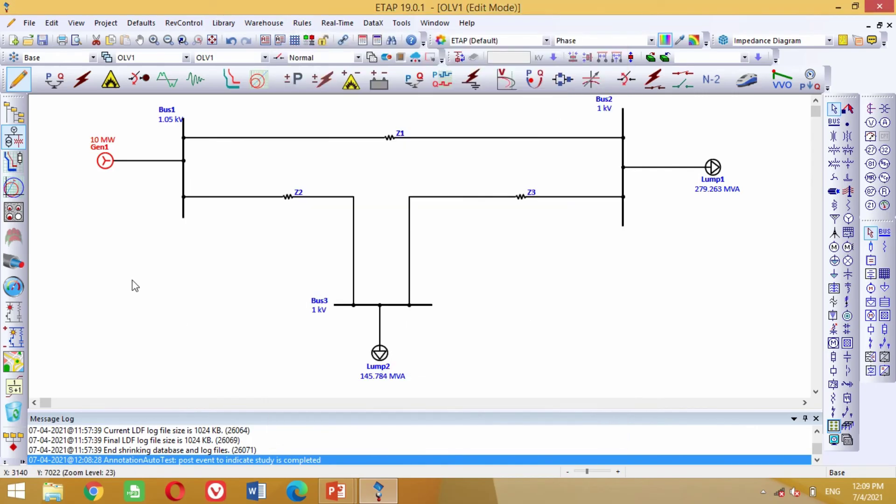
Set Bus1 to a nominal voltage of 1 kV and an initial voltage of 105 %
double_click(183, 173)
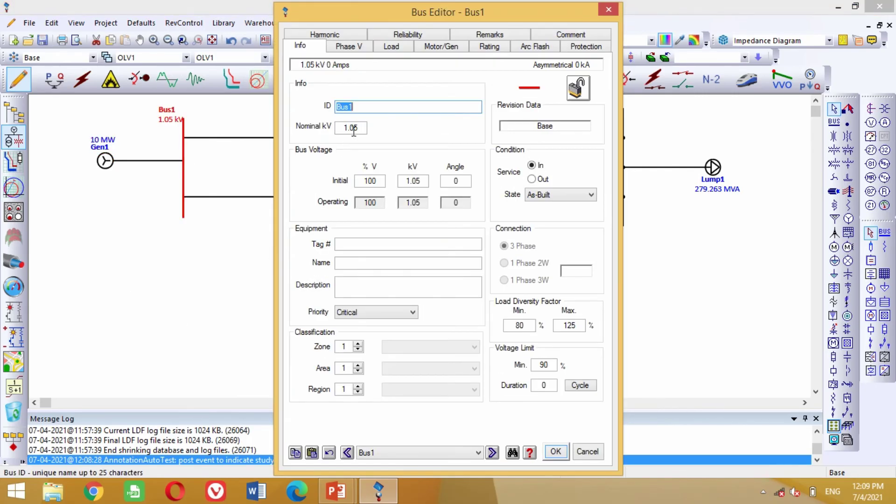
left_click(351, 129)
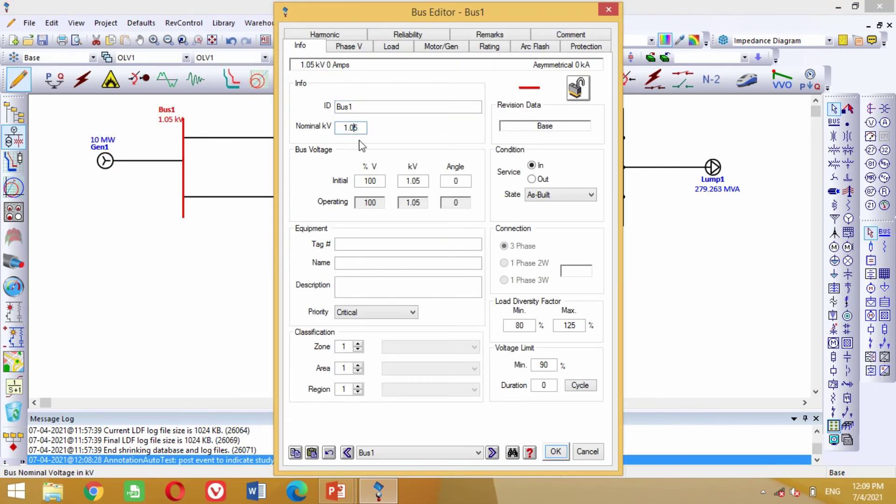
left_click(371, 181)
double_click(371, 182)
type("105")
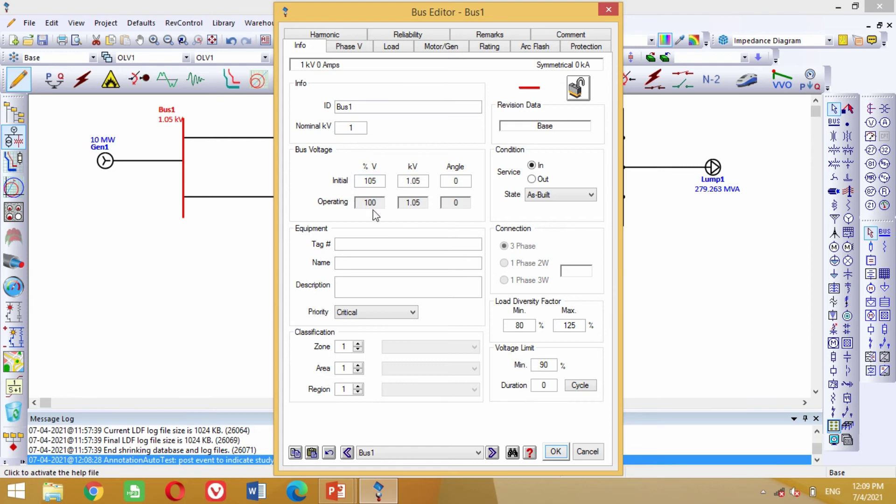
left_click(556, 451)
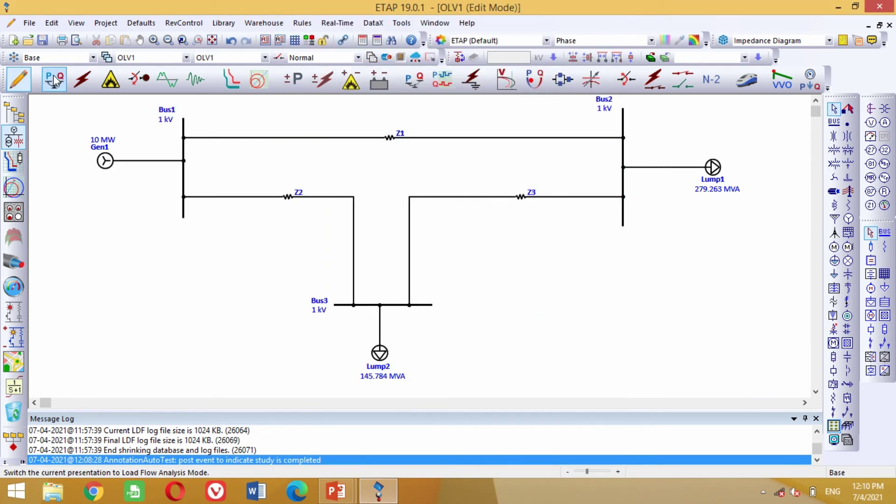
Rerun the load flow calculation and enable the bus voltage angle alongside the magnitude in the displayed results
left_click(53, 77)
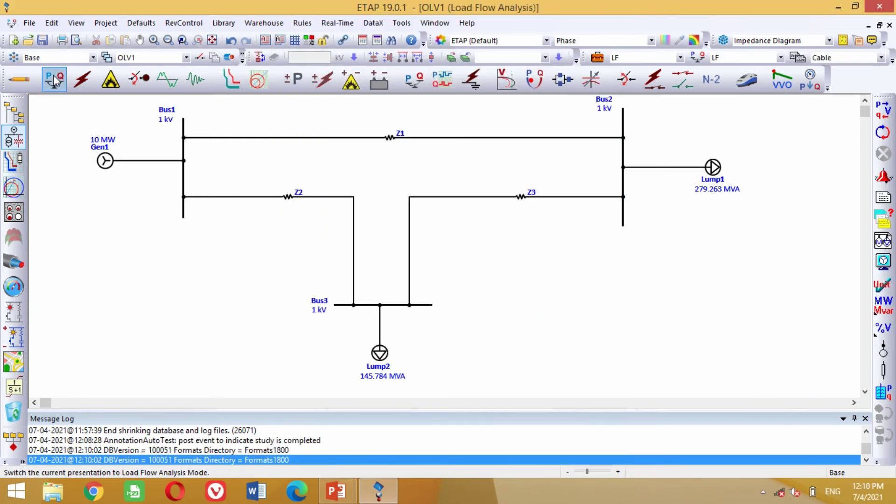
left_click(884, 111)
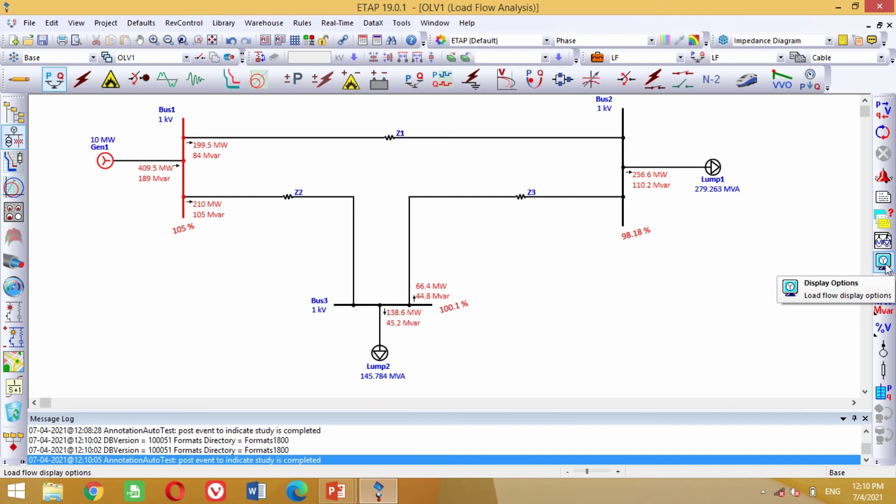
left_click(883, 262)
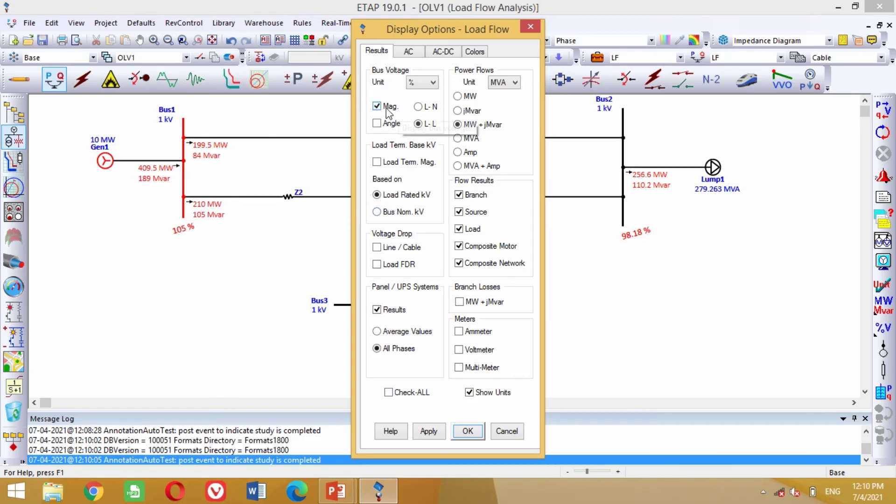
left_click(377, 124)
left_click(429, 431)
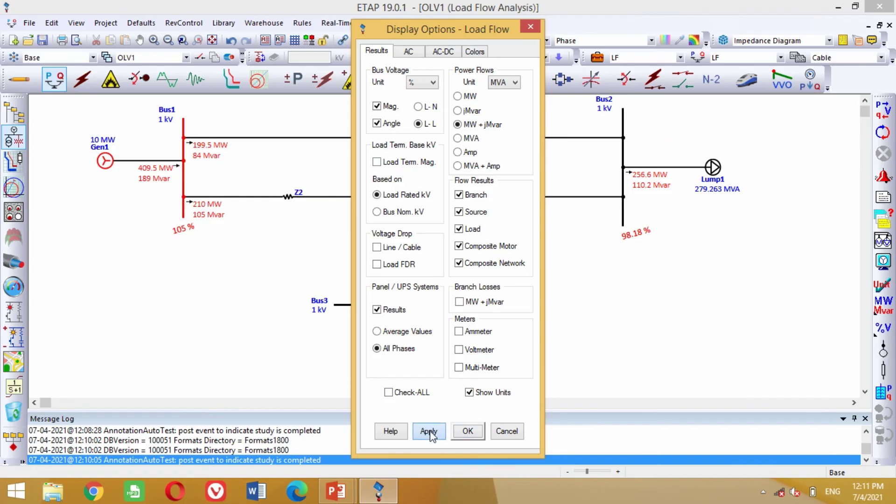
left_click(473, 429)
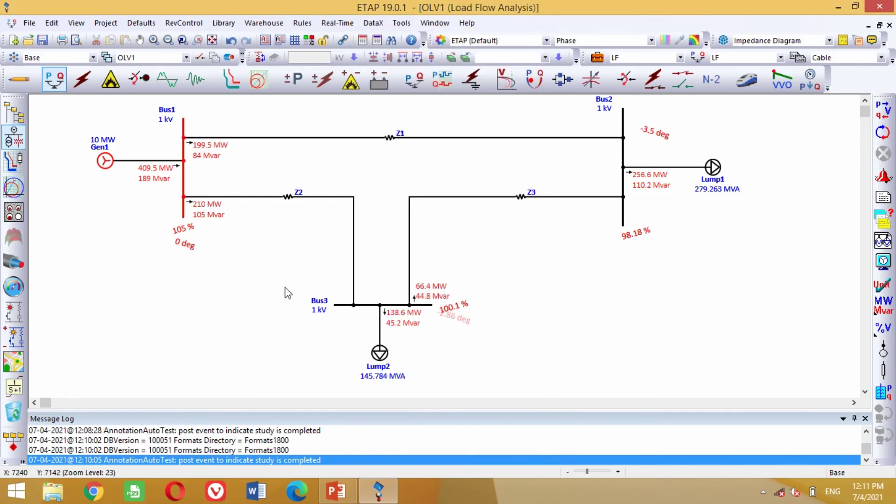
Move the voltage angle labels of Bus2 and Bus3 directly beneath their voltage percentages
left_click_drag(655, 134, 639, 255)
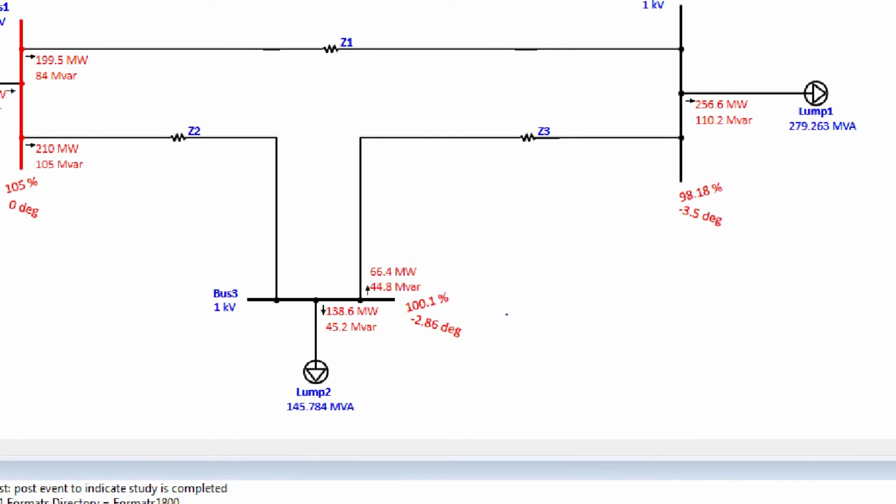
left_click_drag(388, 288, 473, 344)
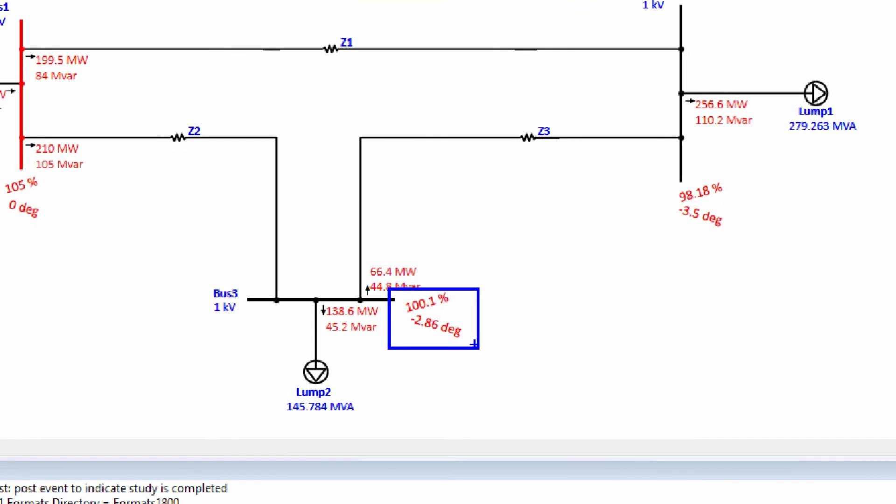
left_click_drag(656, 168, 745, 249)
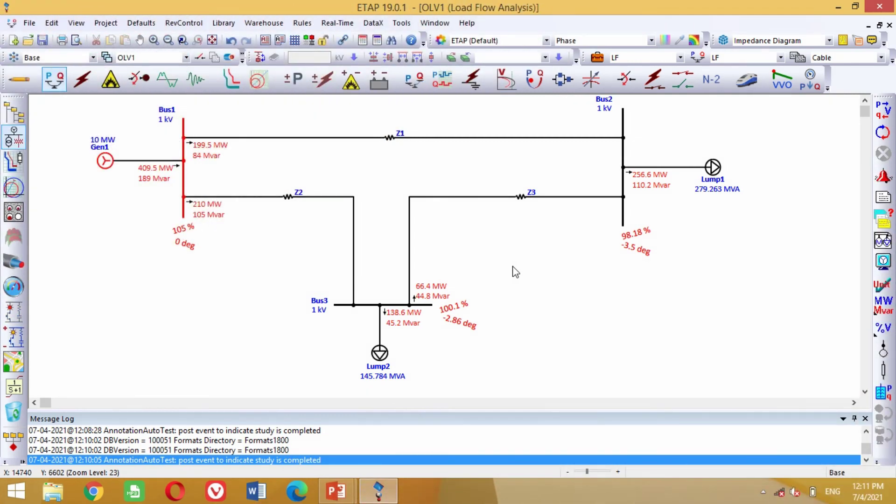
Enable branch losses in MW + jMvar in the load flow display options and apply the change
left_click(883, 262)
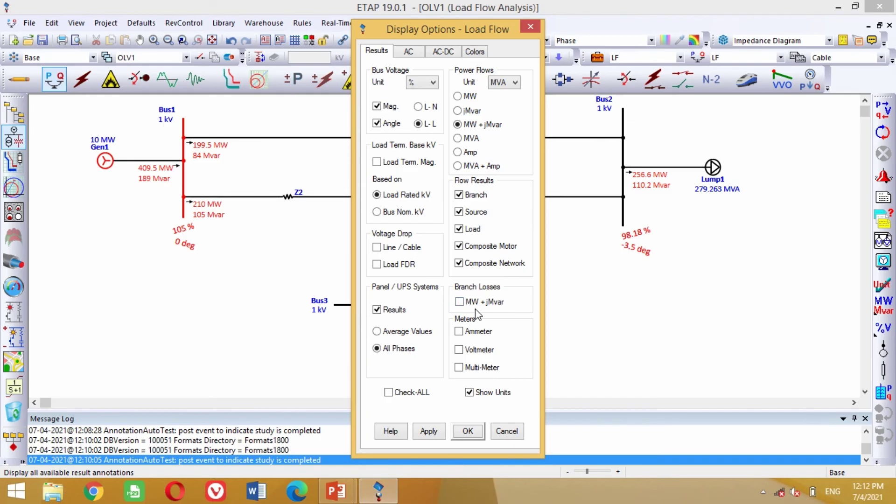
left_click(434, 294)
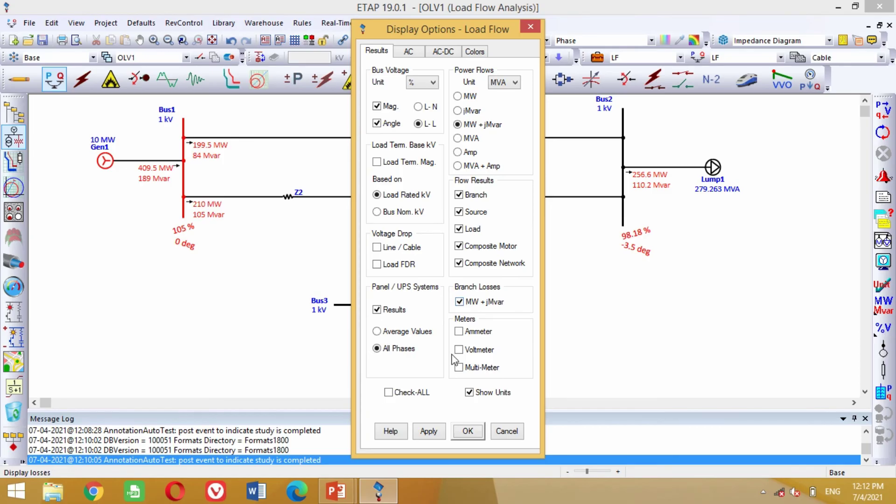
left_click(429, 432)
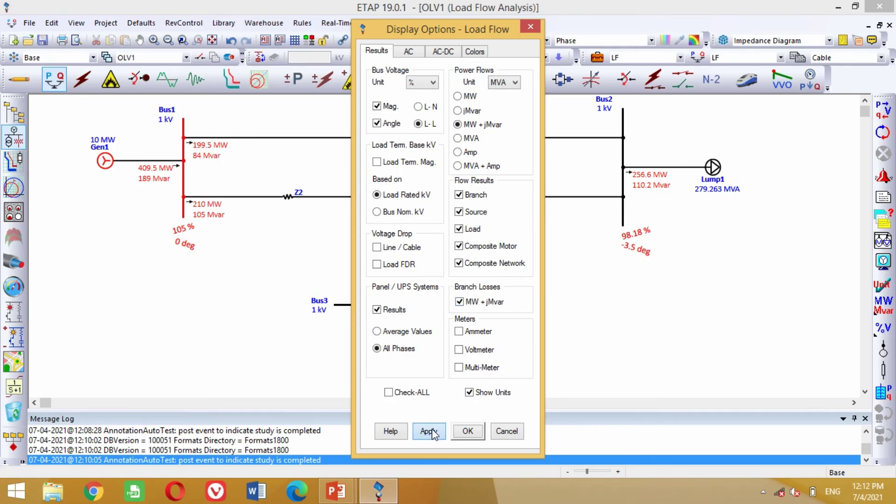
left_click(468, 430)
Reposition the branch loss labels of Z1, Z2 and Z3 so each sits centred beneath its impedance
left_click_drag(426, 159, 394, 152)
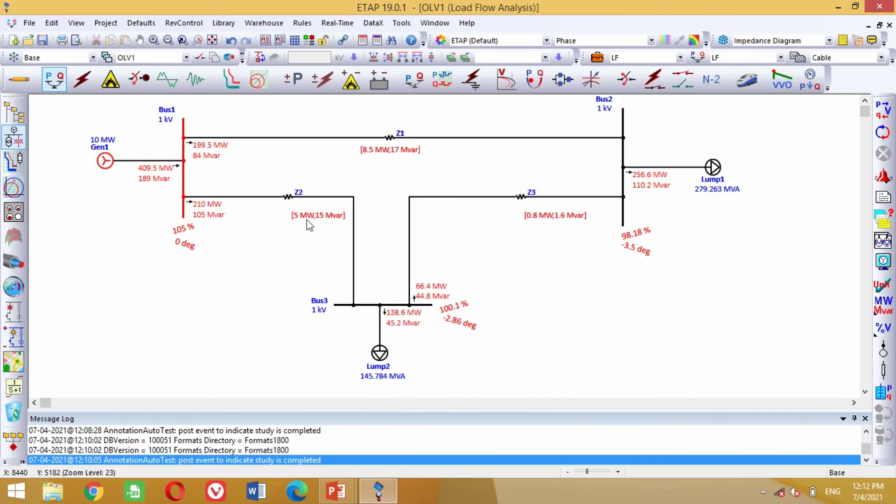
left_click_drag(307, 217, 285, 214)
left_click_drag(552, 217, 523, 210)
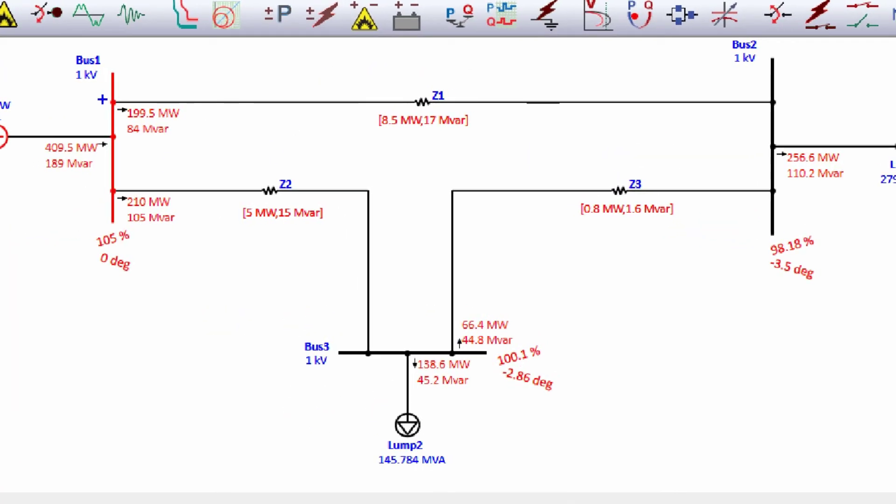
left_click_drag(83, 91, 196, 154)
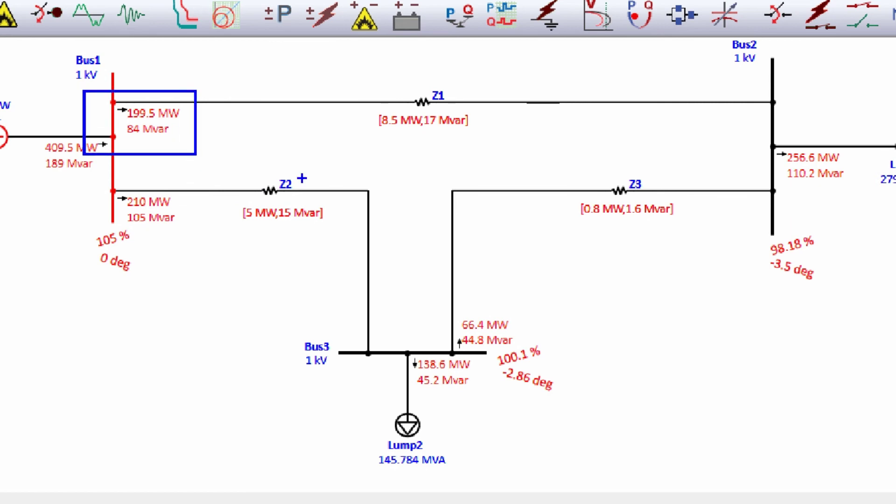
left_click_drag(348, 75, 477, 158)
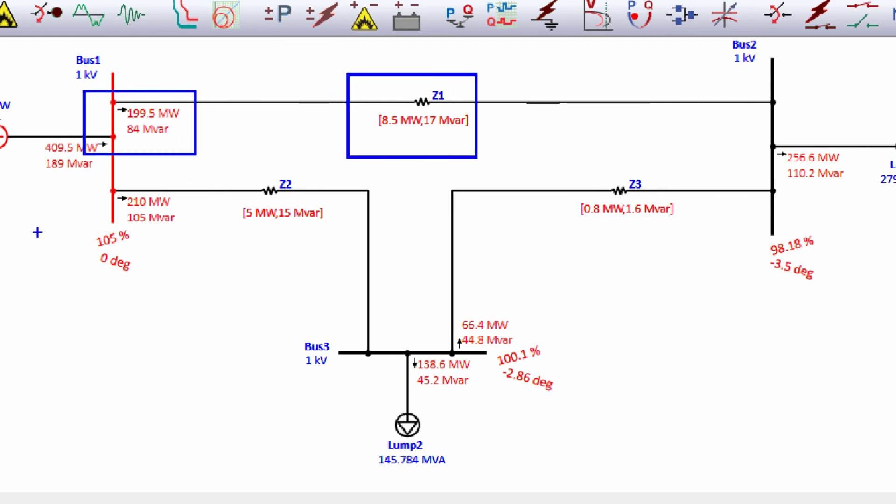
left_click_drag(96, 177, 176, 241)
left_click_drag(226, 169, 328, 244)
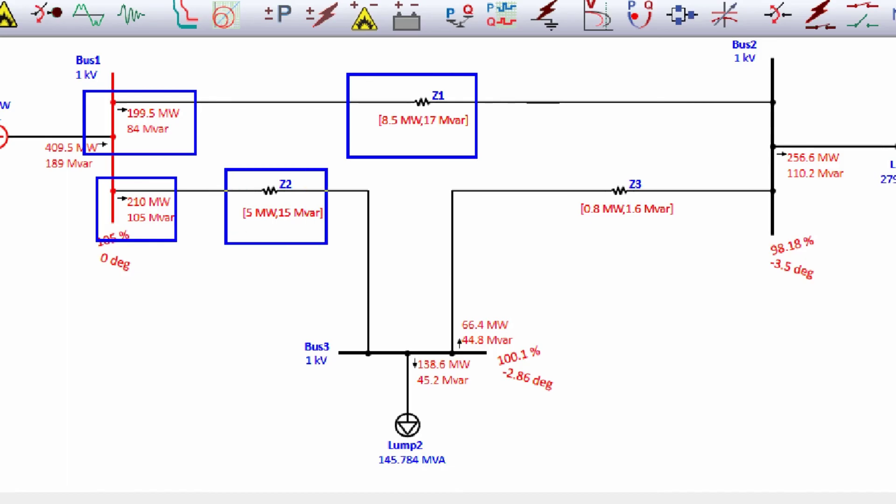
mouse_move(439, 292)
left_mouse_down()
mouse_move(524, 364)
mouse_move(524, 353)
left_mouse_up()
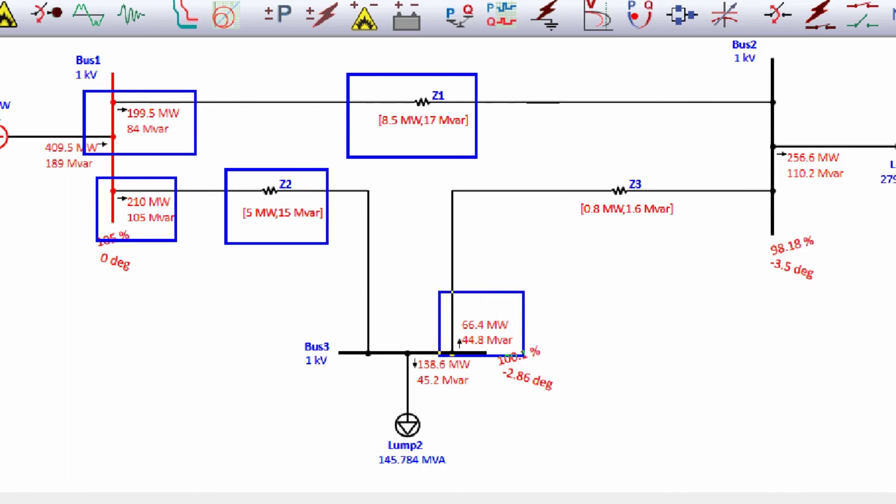
left_click_drag(555, 150, 675, 247)
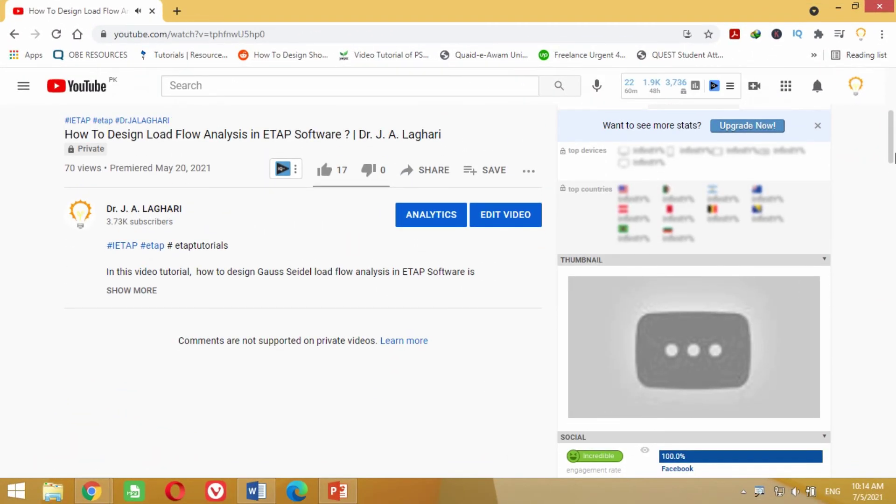
Expand the description of the YouTube load flow tutorial in Chrome and open its Google Drive download link
left_click(145, 295)
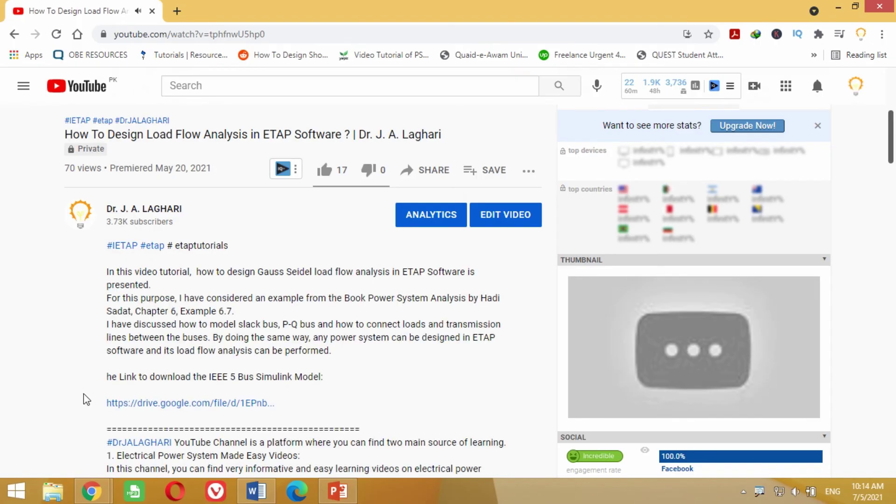
scroll(77, 407, "down", 1)
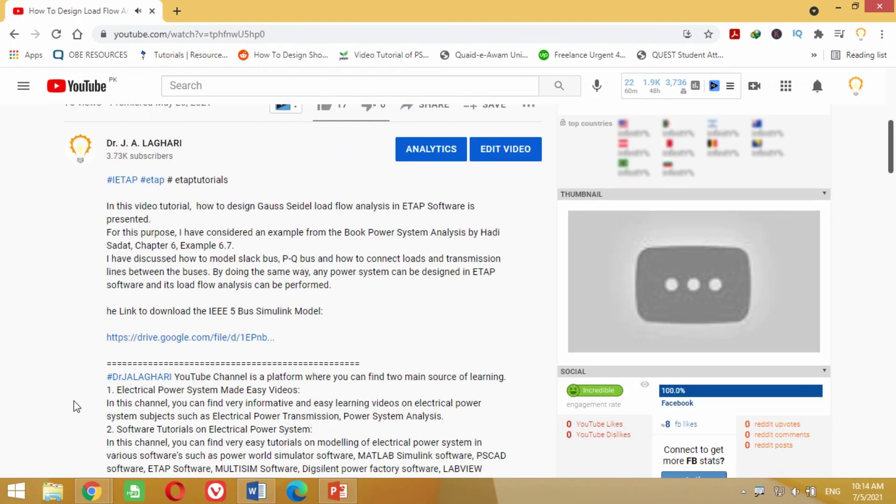
scroll(77, 407, "down", 4)
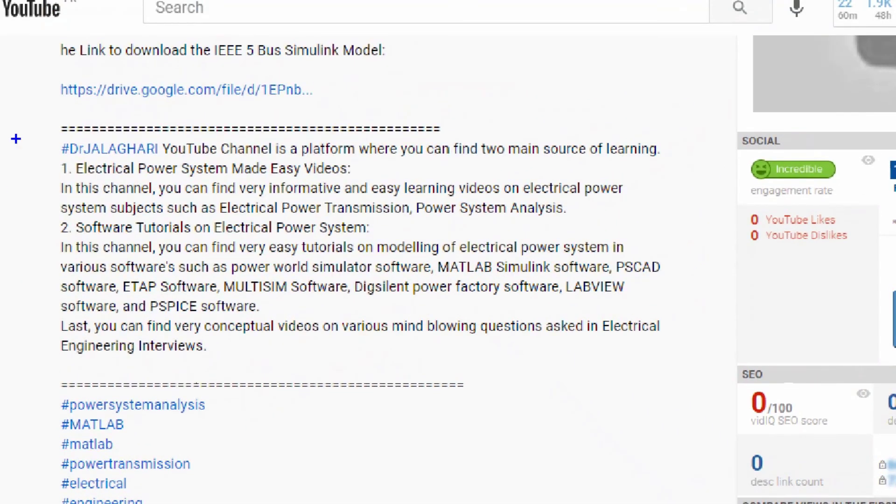
left_click_drag(49, 69, 353, 117)
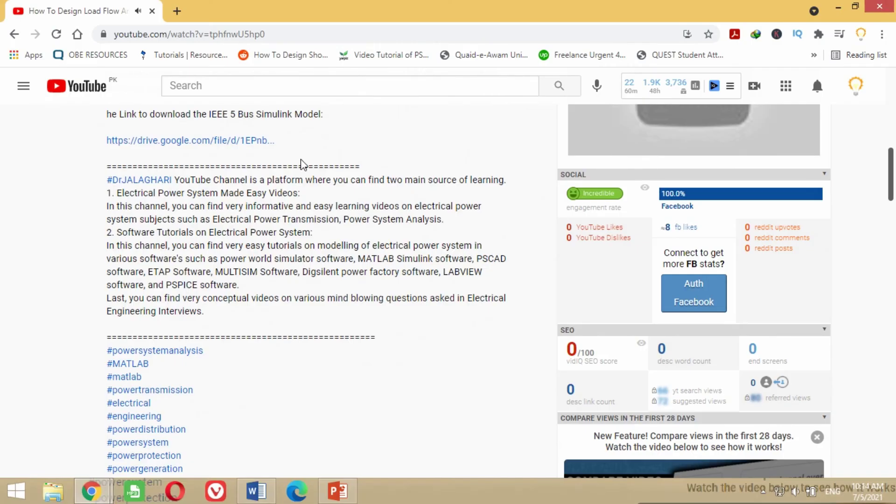
left_click(232, 142)
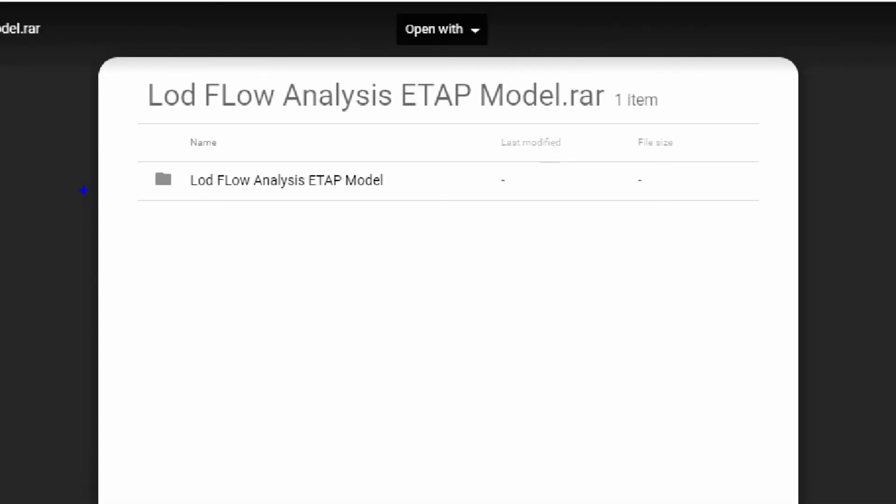
Download Lod FLow Analysis ETAP Model.rar to Downloads\Compressed and open the folder containing it
mouse_move(122, 149)
left_mouse_down()
mouse_move(340, 210)
mouse_move(780, 230)
mouse_move(772, 218)
left_mouse_up()
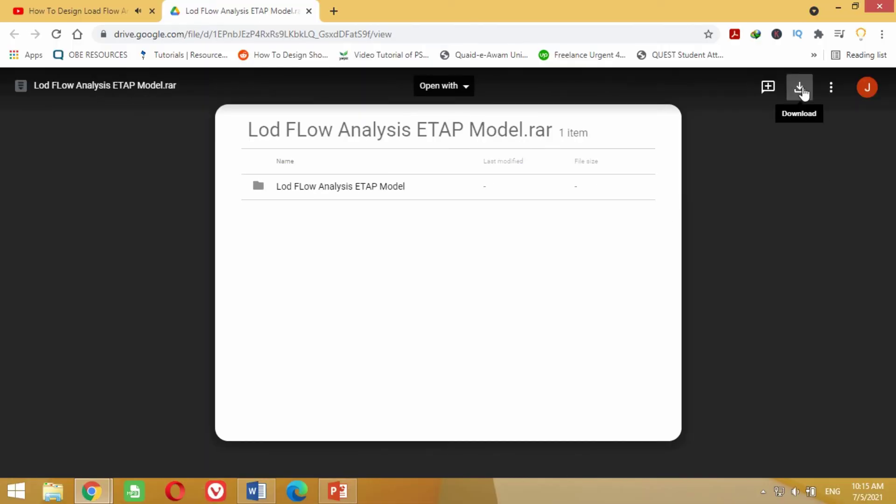
left_click(800, 88)
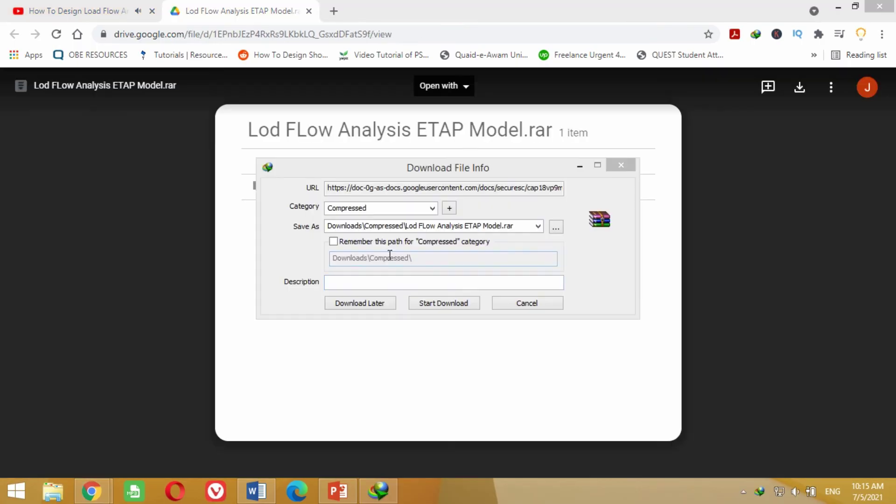
left_click(452, 304)
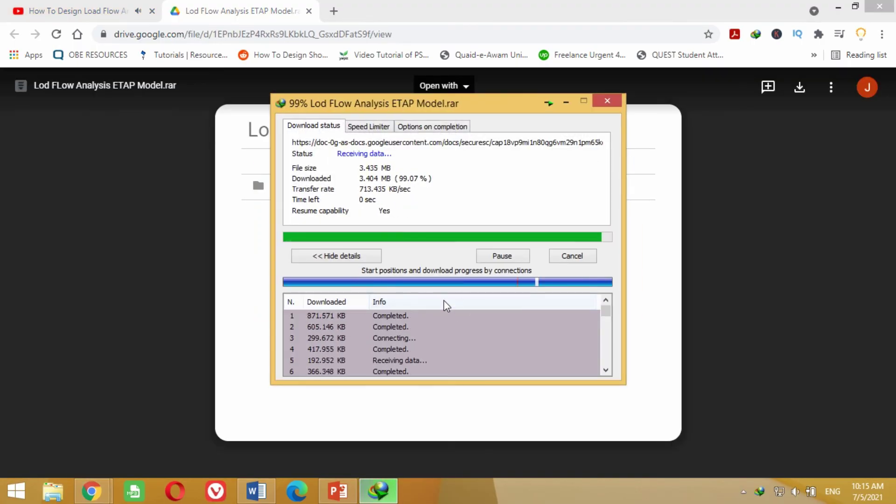
left_click(472, 291)
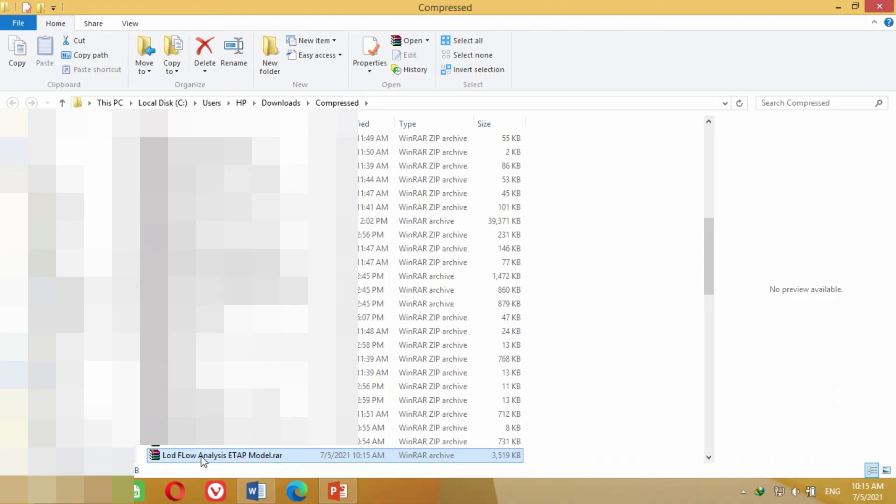
Cut the downloaded archive and create a folder named "Load flow analysis ETAP model" on the E: drive
right_click(201, 456)
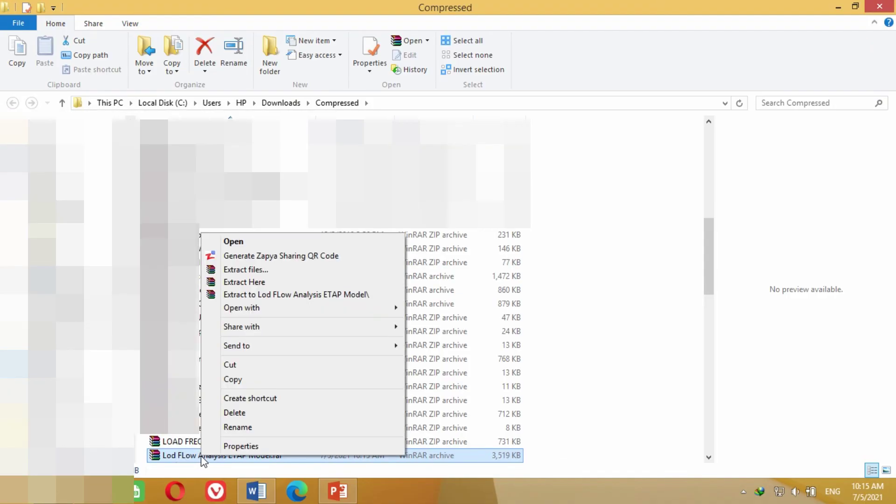
left_click(235, 366)
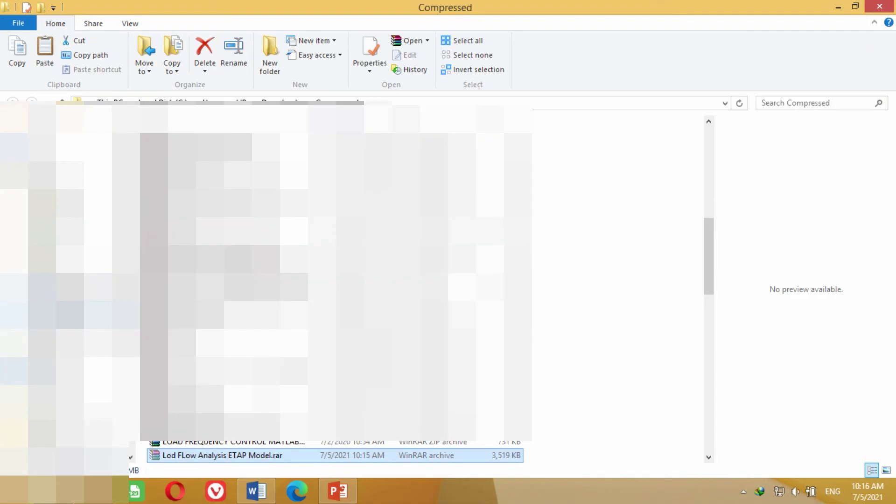
left_click(270, 56)
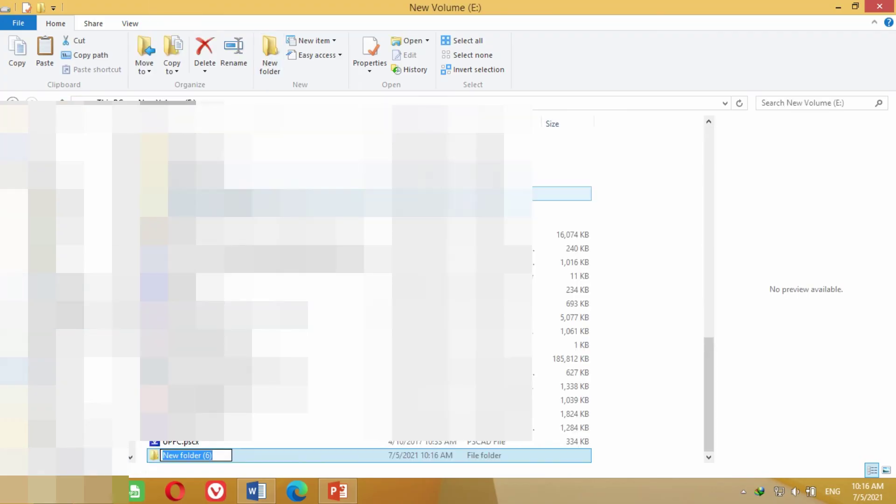
type("Load fl")
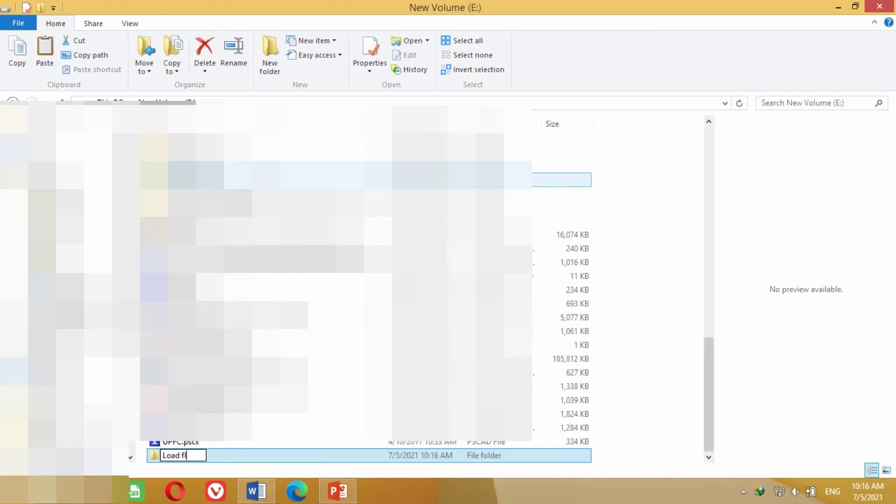
type("ow analysis ETAP model")
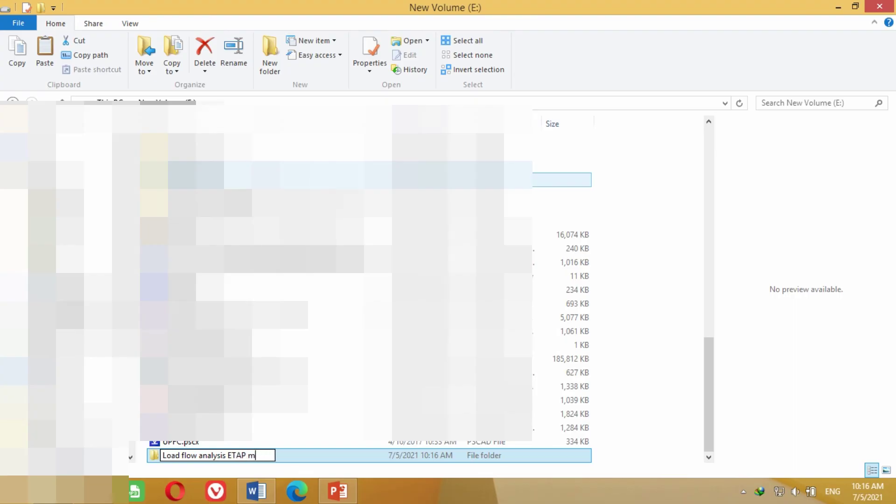
key("Return")
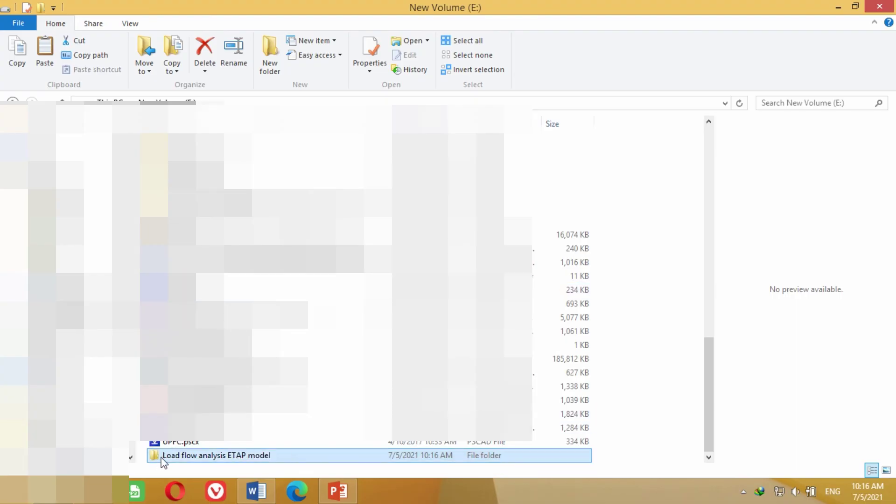
Paste the archive into the new folder and extract it to a Lod FLow Analysis ETAP Model subfolder
double_click(166, 460)
right_click(207, 155)
left_click(238, 244)
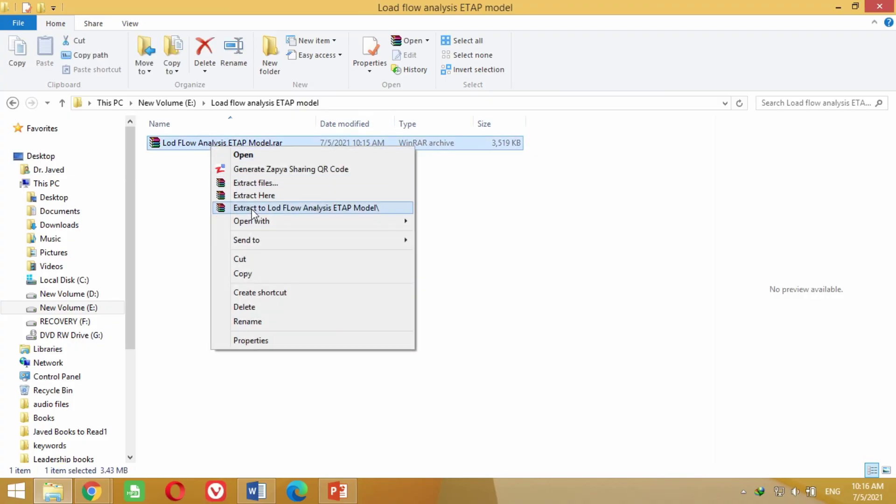
left_click(277, 208)
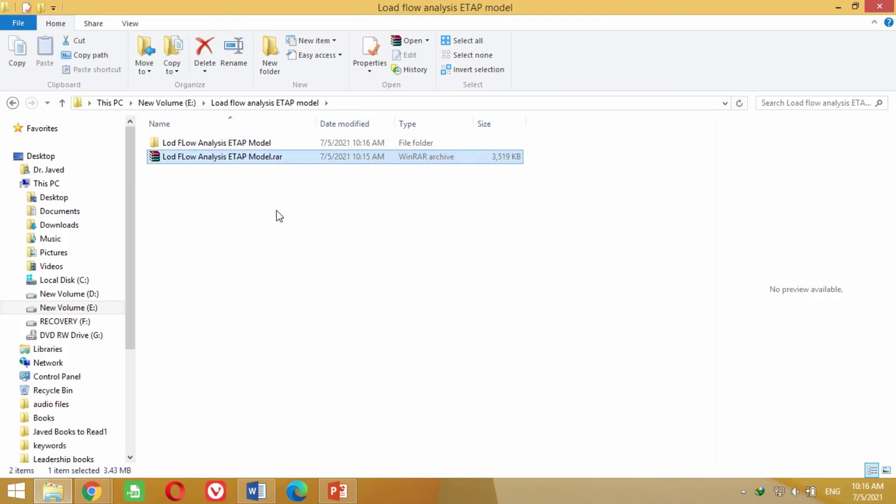
left_click(278, 216)
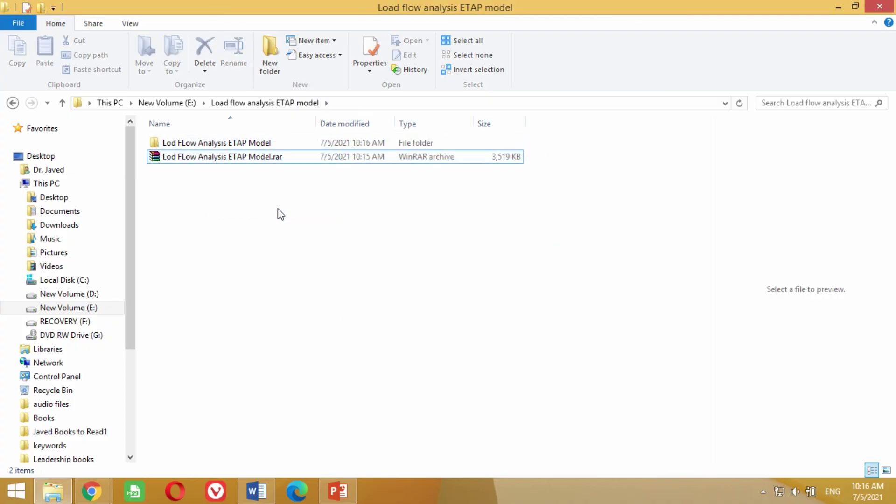
Open the extracted Lod FLow Analysis ETAP Model folder and its inner folder to find the loadflow project files
double_click(204, 143)
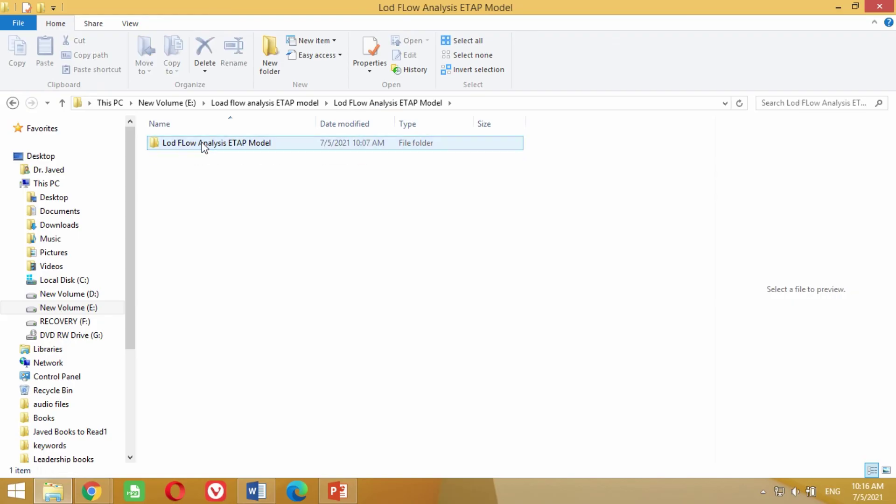
double_click(204, 143)
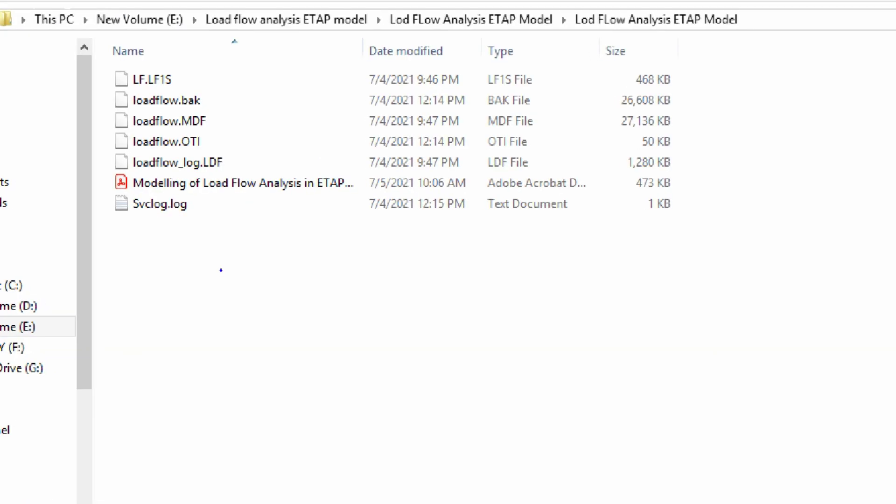
left_click_drag(107, 125, 226, 163)
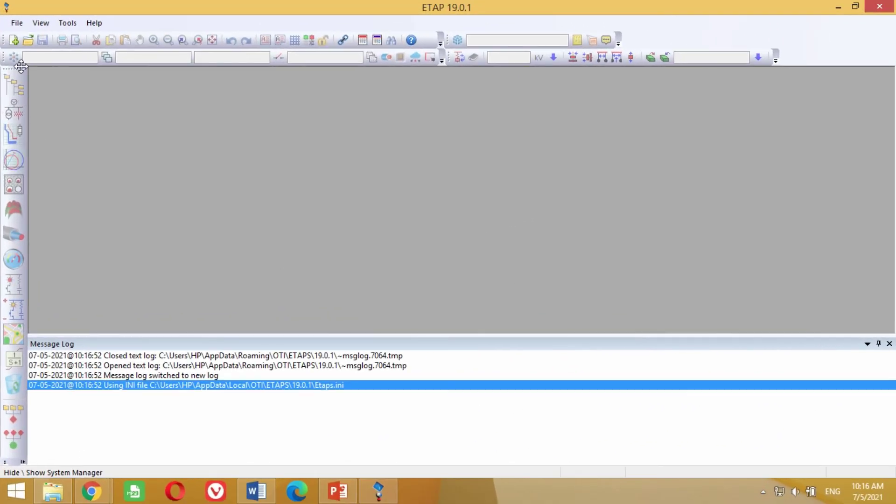
Start opening a project and browse on the E: drive through Load flow analysis ETAP model to the innermost Lod FLow Analysis ETAP Model folder
left_click(17, 24)
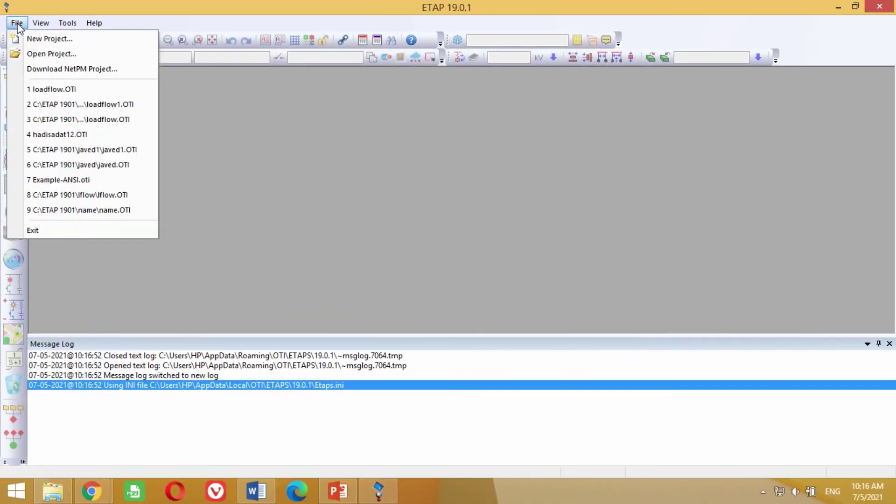
left_click(32, 53)
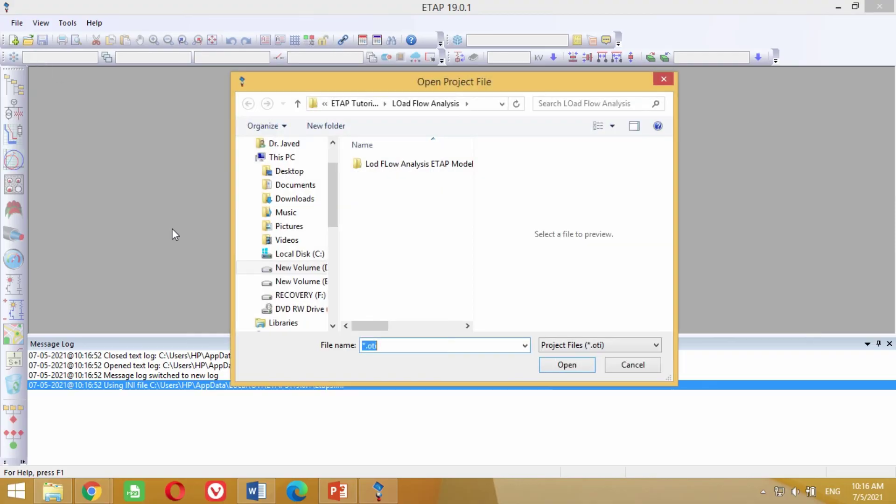
left_click(299, 281)
left_click(379, 193)
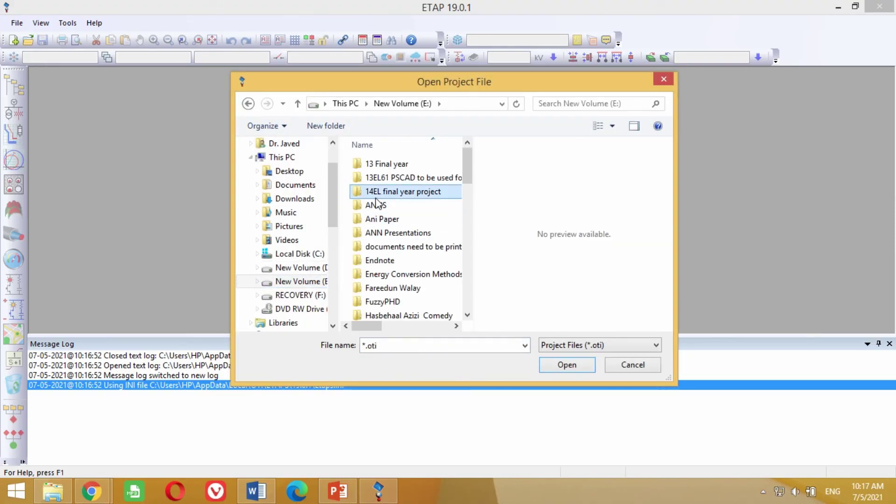
scroll(377, 201, "down", 5)
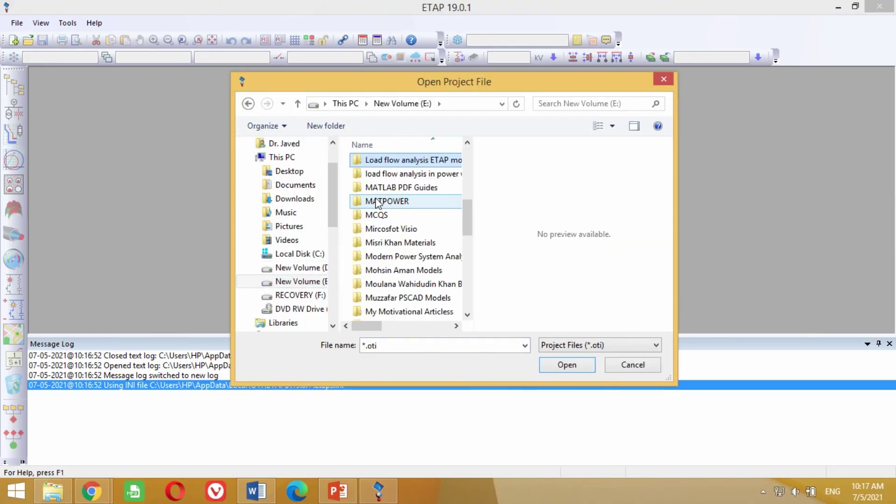
double_click(383, 161)
double_click(418, 164)
left_click(404, 164)
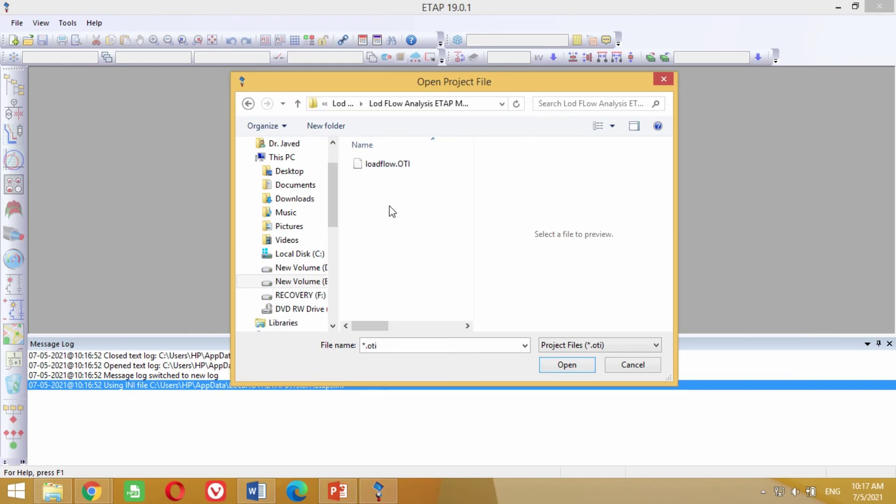
Open the loadflow.OTI project with ETAP Authentication and the Project Master & Editor access level
double_click(386, 167)
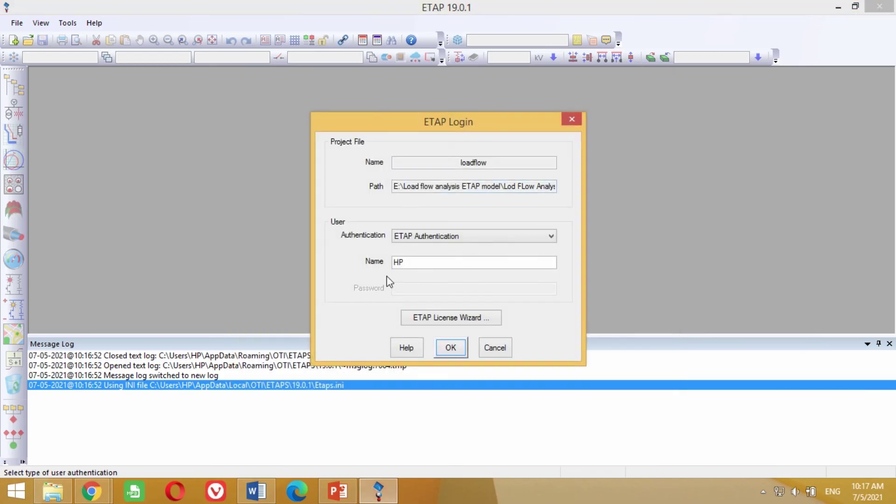
left_click(450, 346)
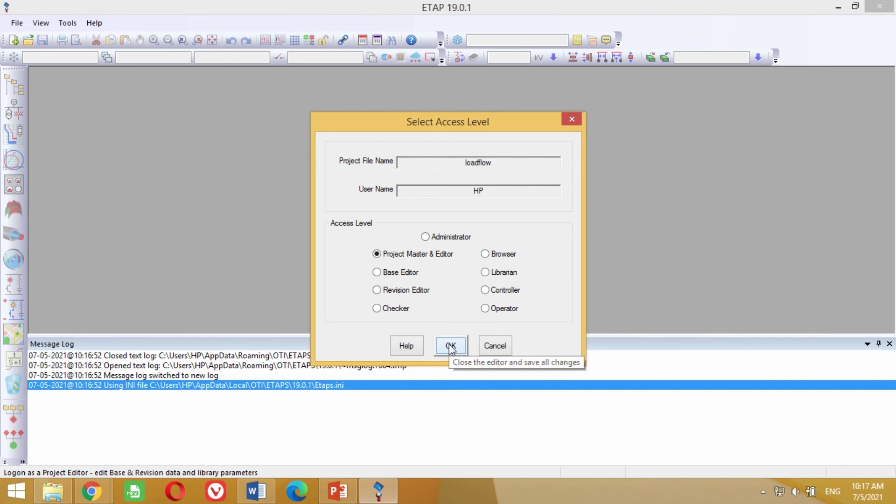
left_click(451, 346)
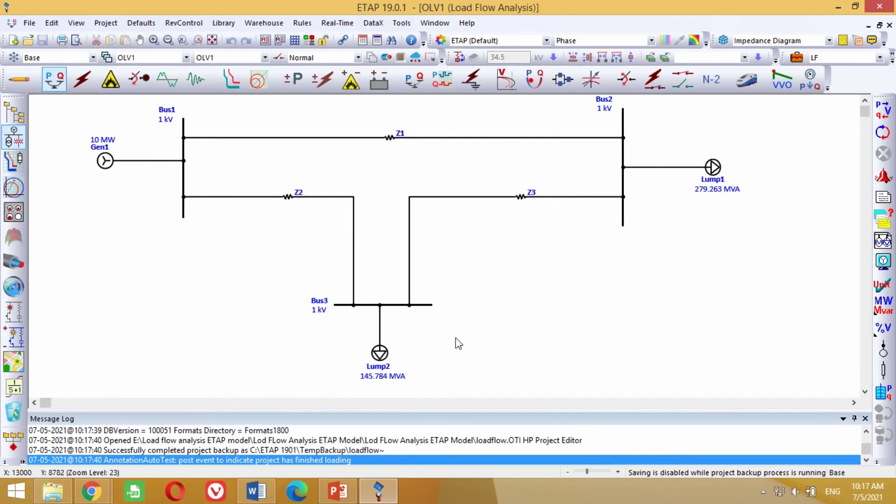
Run the load flow calculation on the opened three-bus one-line diagram OLV1
scroll(468, 318, "down", 2)
scroll(469, 315, "up", 3)
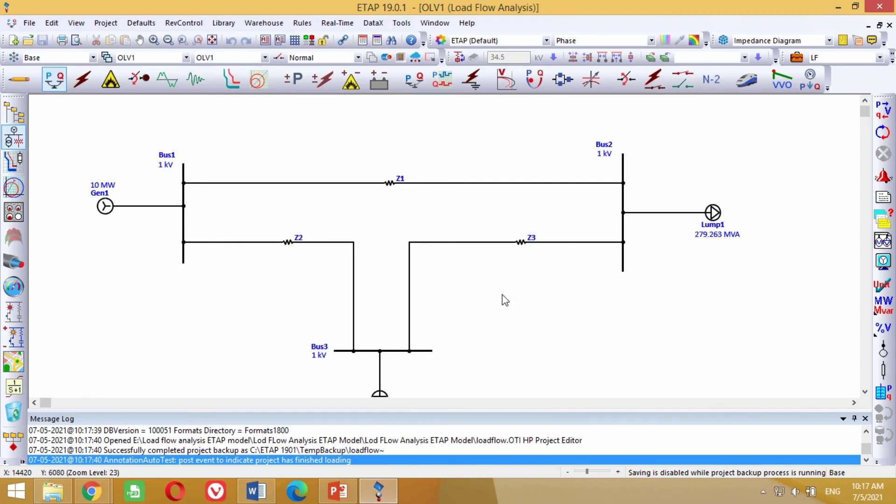
scroll(505, 301, "down", 1)
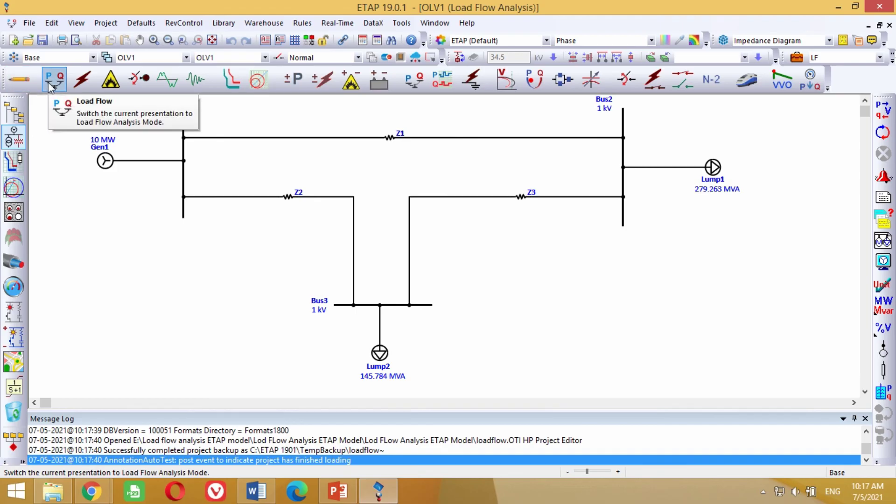
left_click(883, 110)
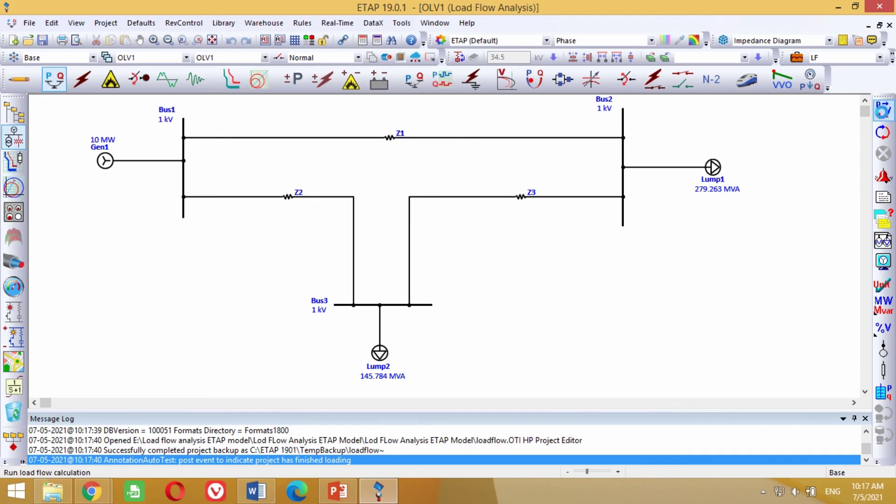